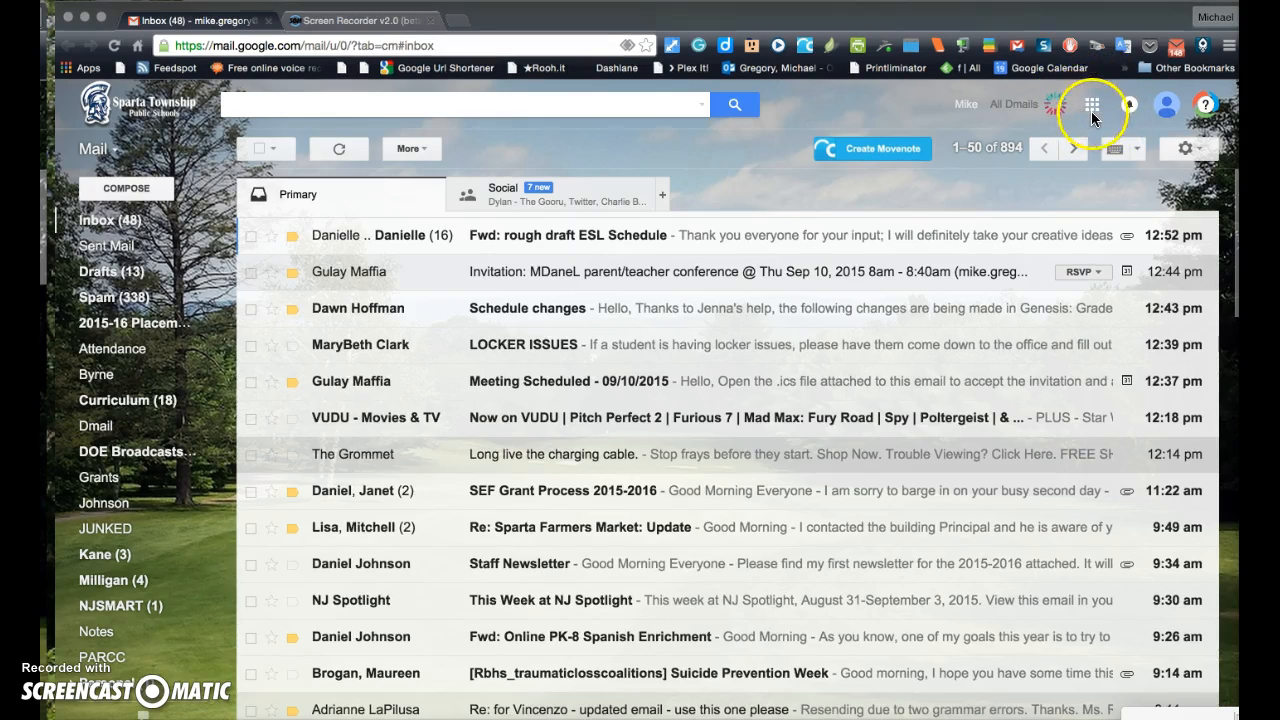
# Step: Switch from the inbox to Google Calendar and show the week of Sep 7 – 13, 2015
pyautogui.click(1093, 110)
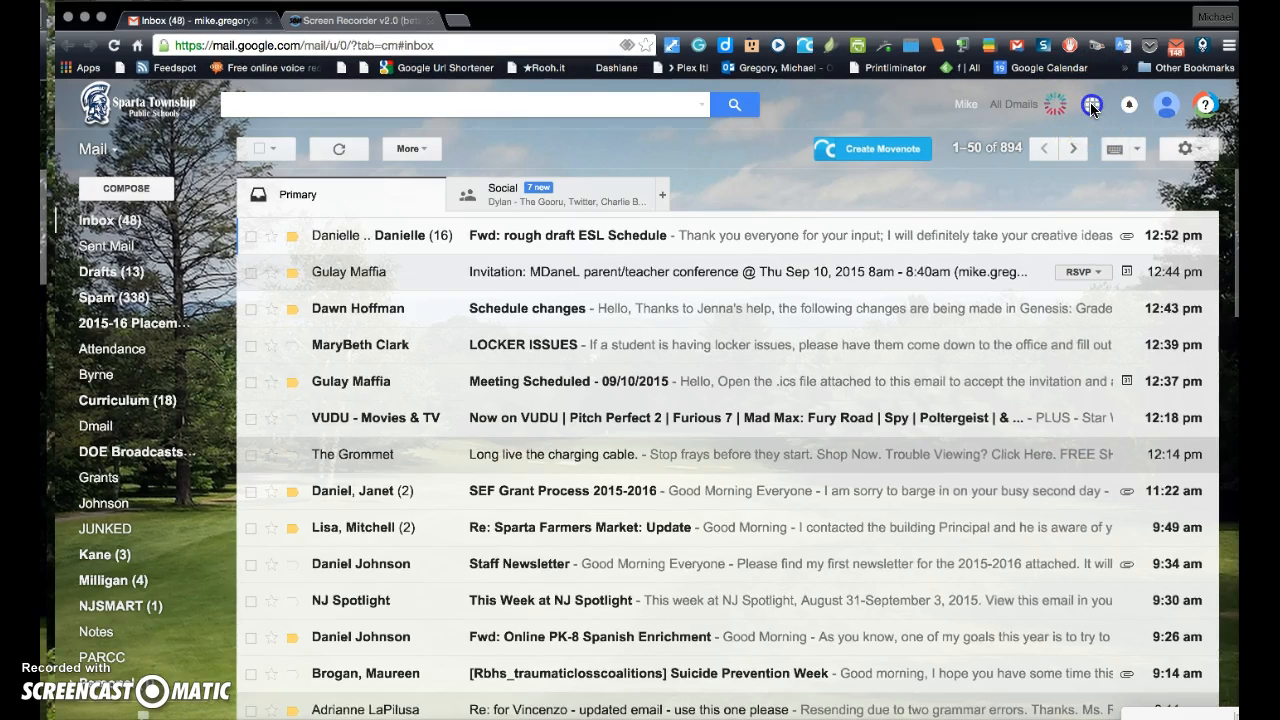
pyautogui.click(1046, 268)
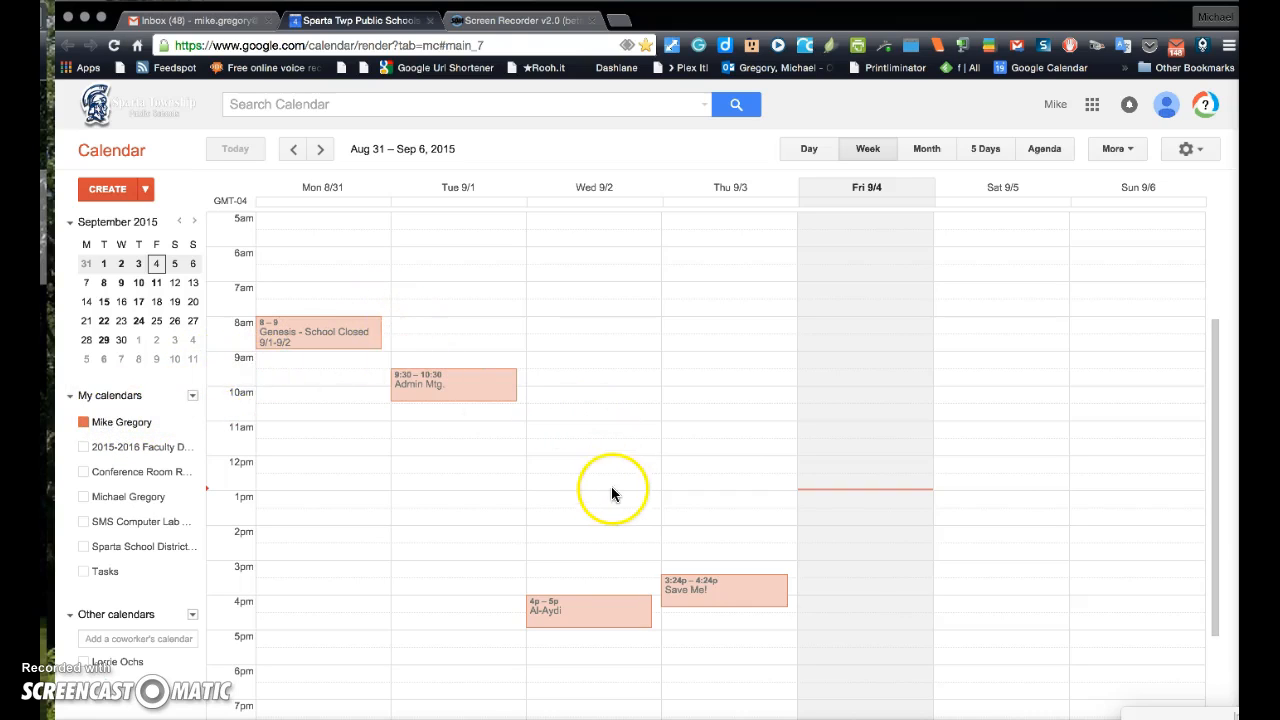
pyautogui.click(320, 149)
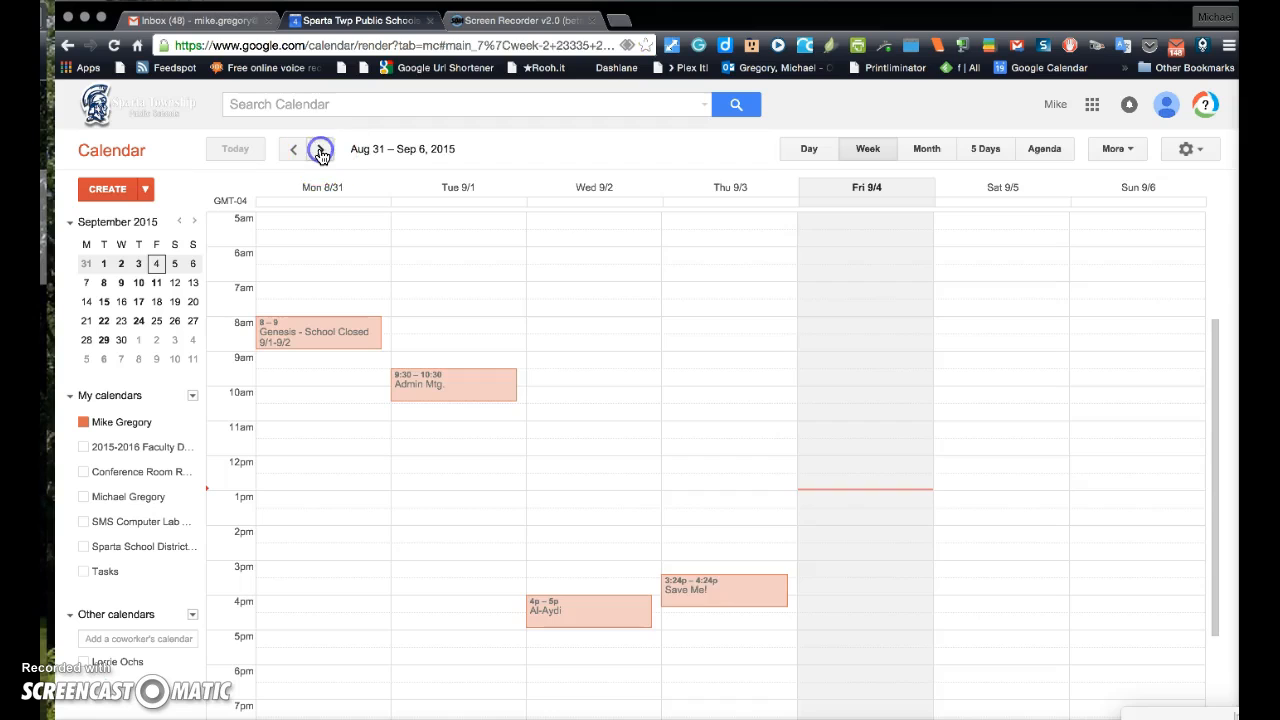
# Step: Start an event on Fri, September 11, 8am – 9am titled "Parent w/" plus the person's first name, and open its full details
pyautogui.click(833, 328)
pyautogui.write('P')
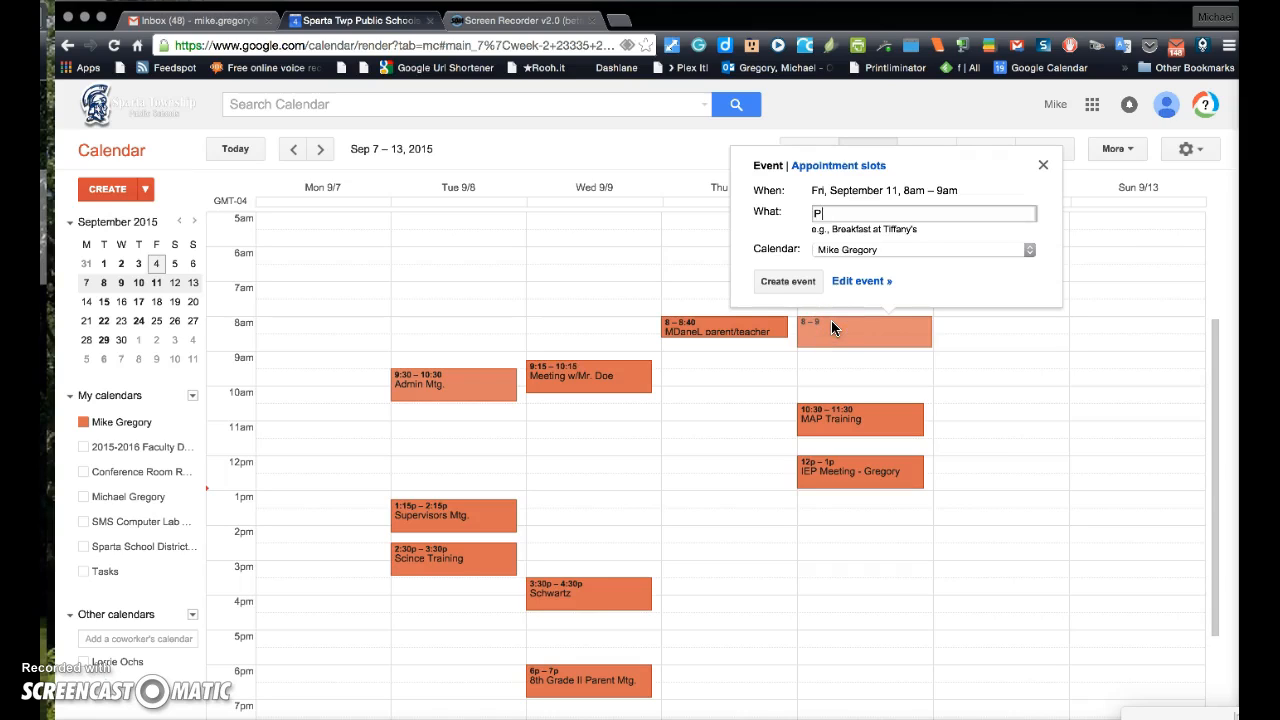
pyautogui.write('arent w/ James')
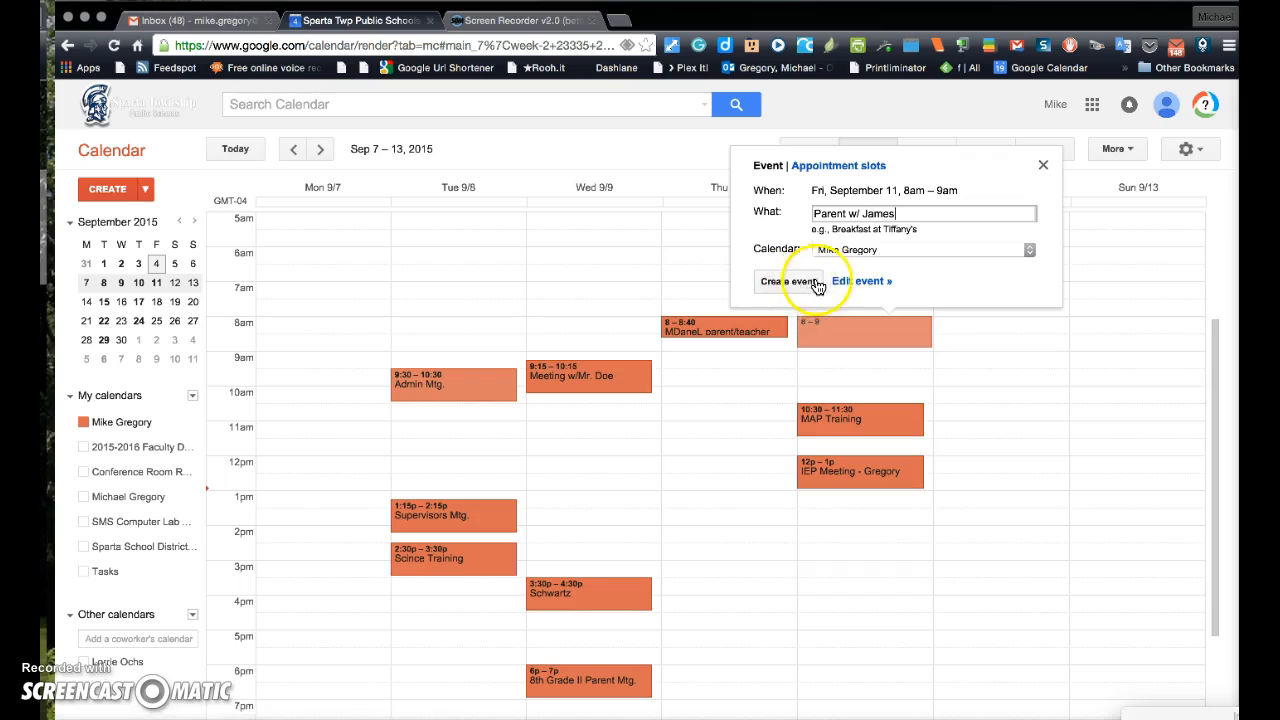
pyautogui.click(848, 281)
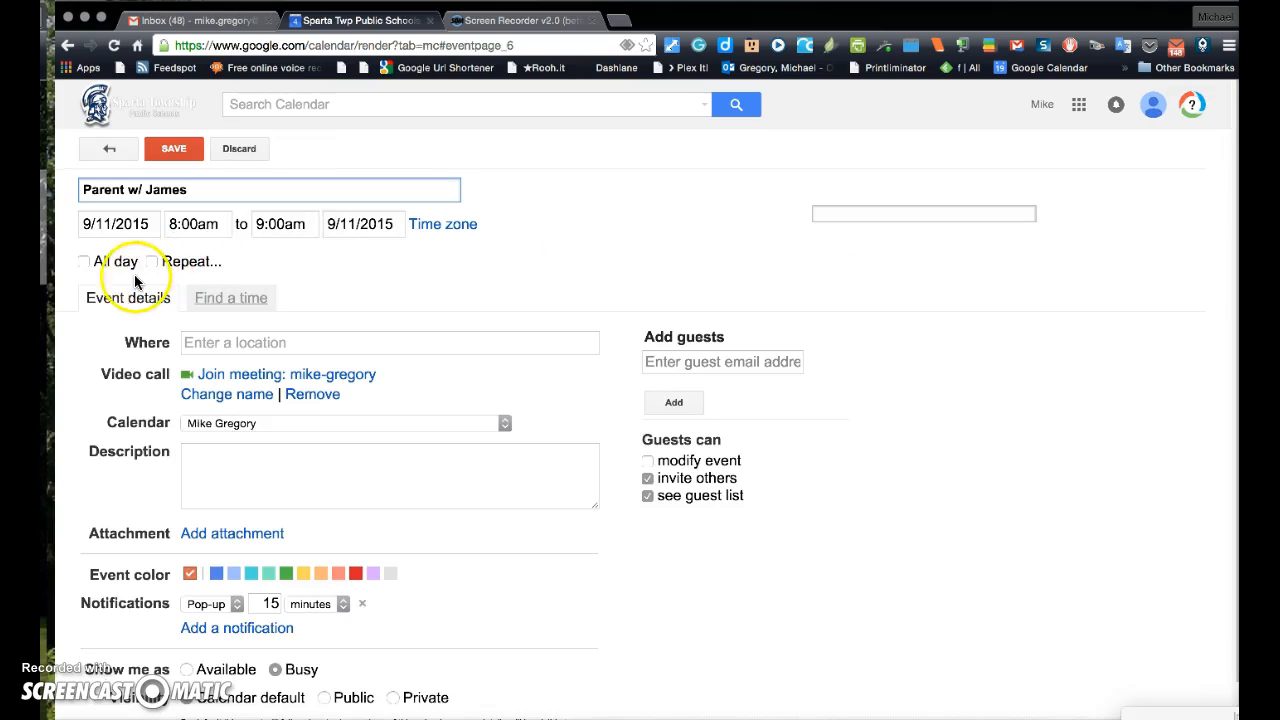
# Step: Set the event's start time to 8:15am and save it
pyautogui.click(198, 226)
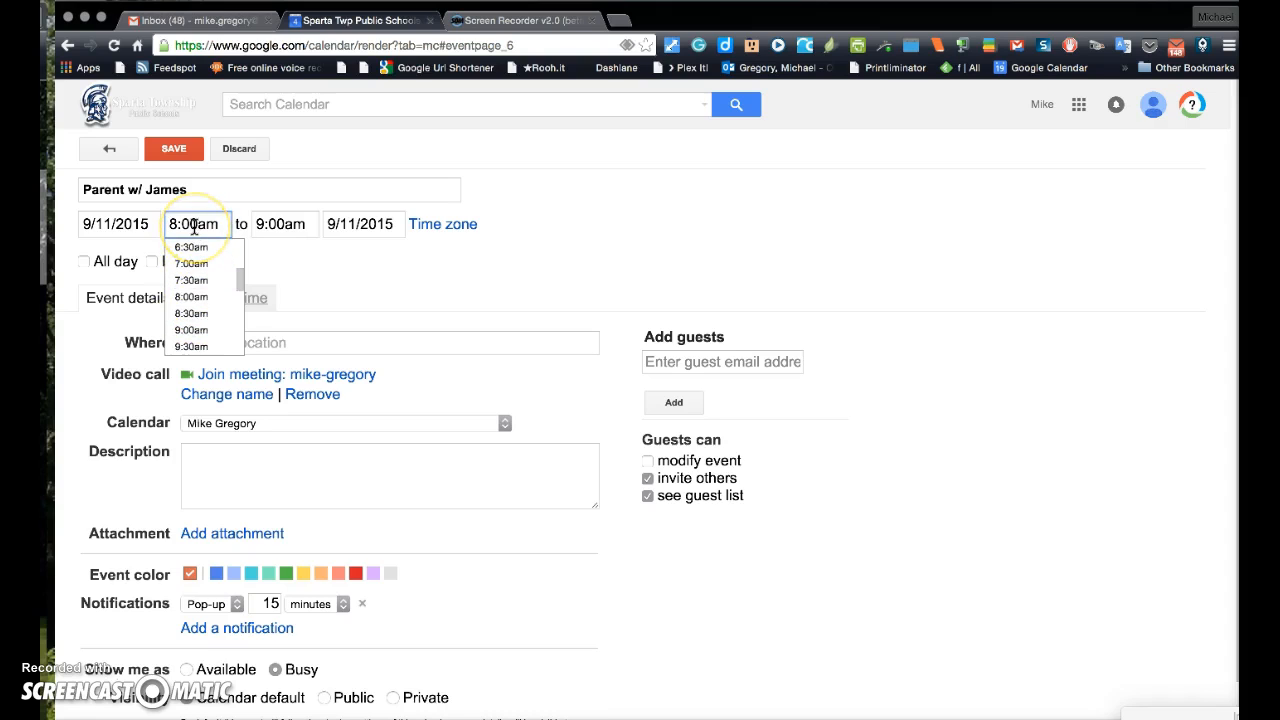
pyautogui.click(194, 227)
pyautogui.press('BackSpace')
pyautogui.press('BackSpace')
pyautogui.write('15')
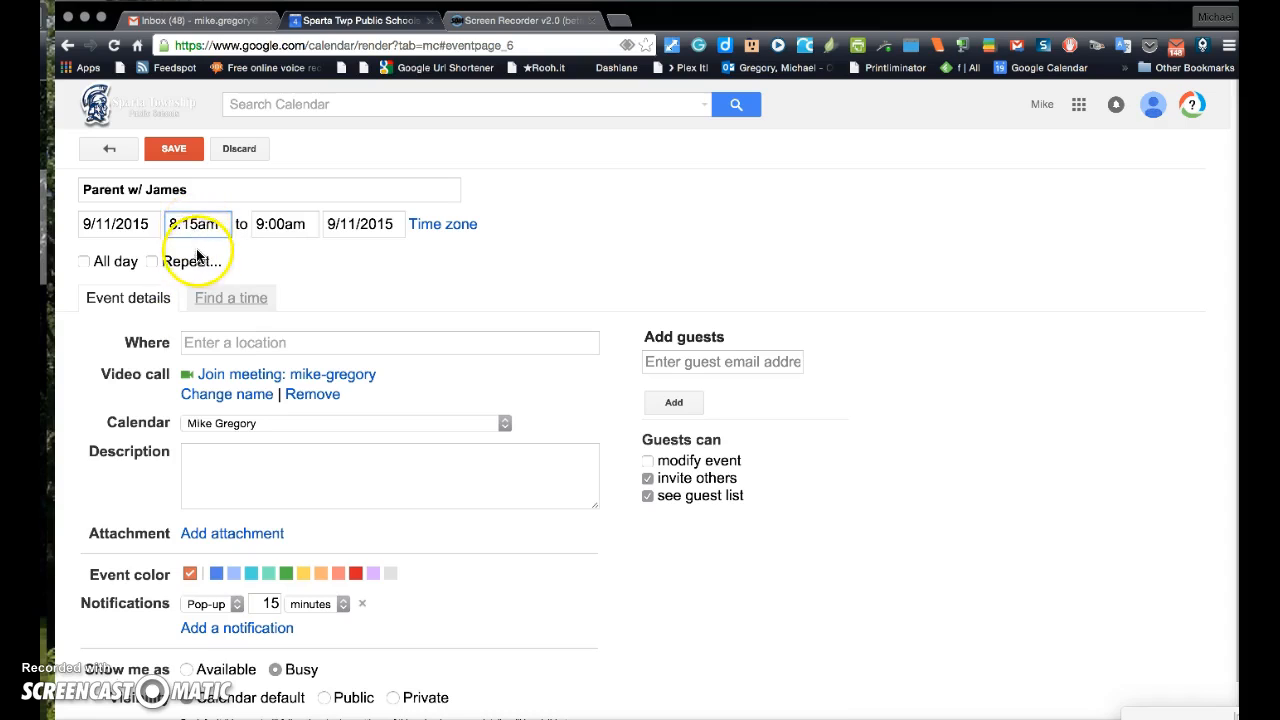
pyautogui.click(298, 269)
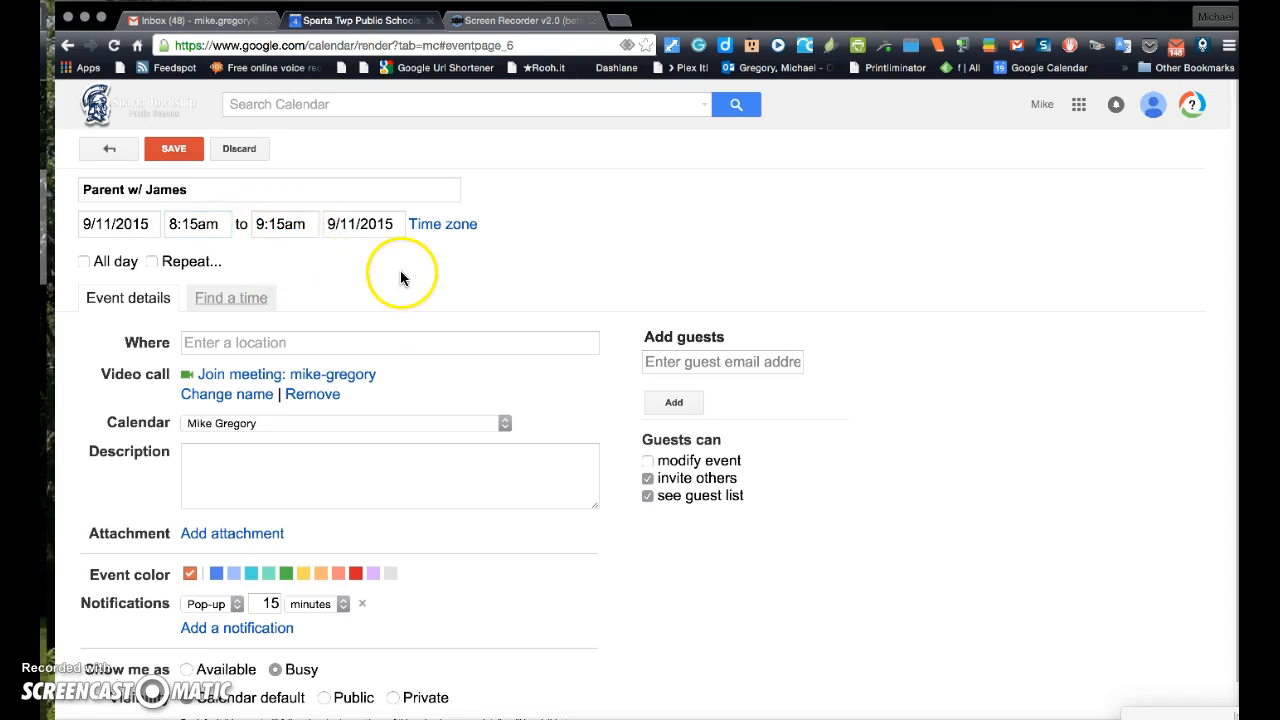
pyautogui.click(174, 151)
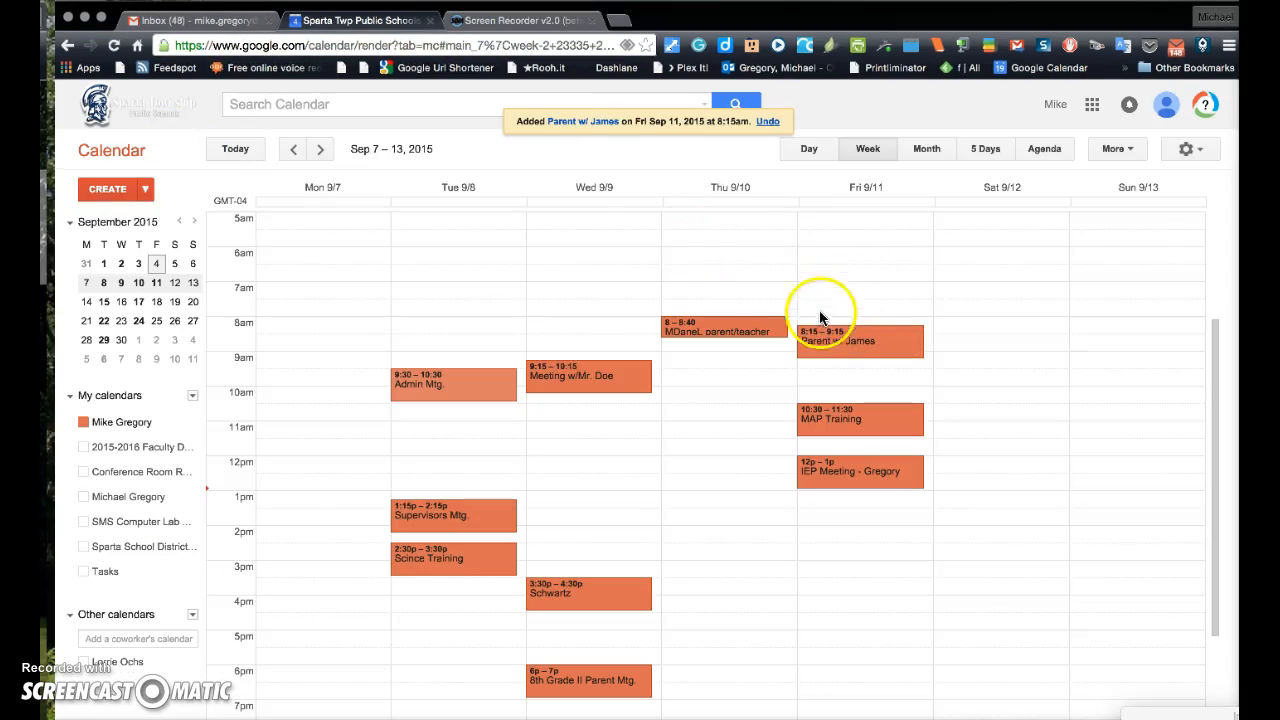
# Step: Add a colleague as guest to the Friday 8:15am parent event and save it without sending invitations
pyautogui.click(886, 345)
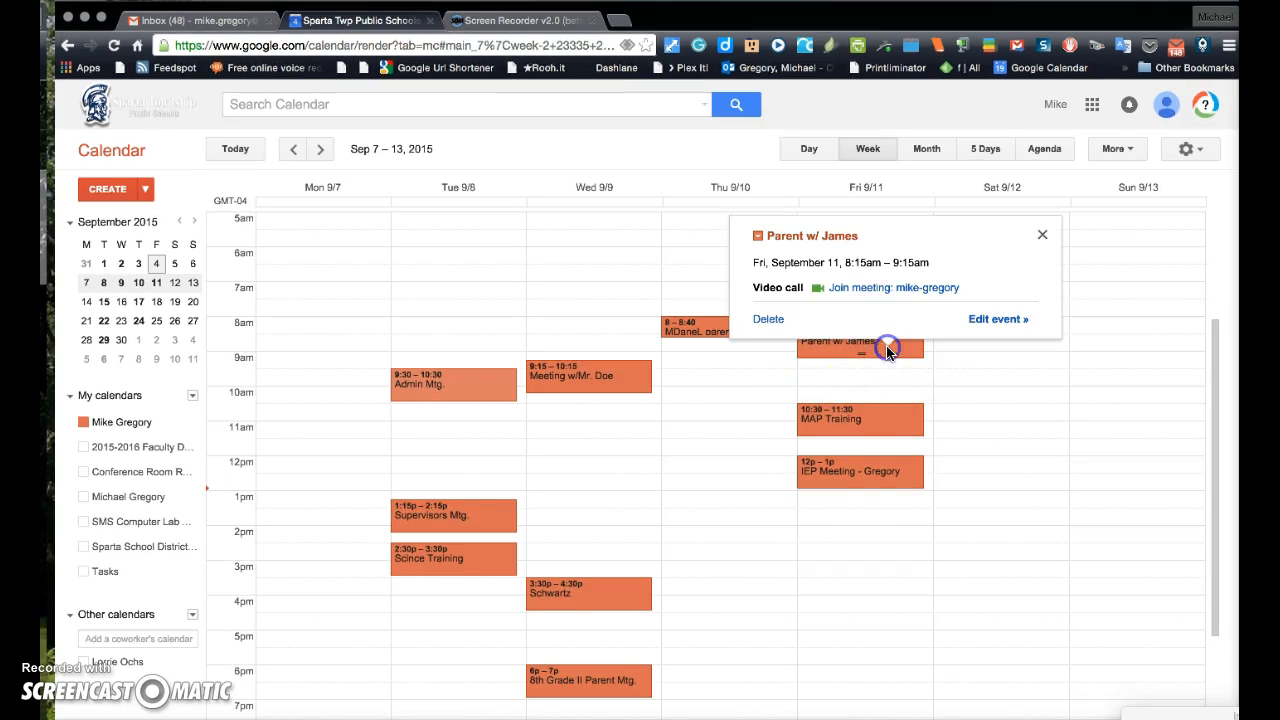
pyautogui.click(996, 319)
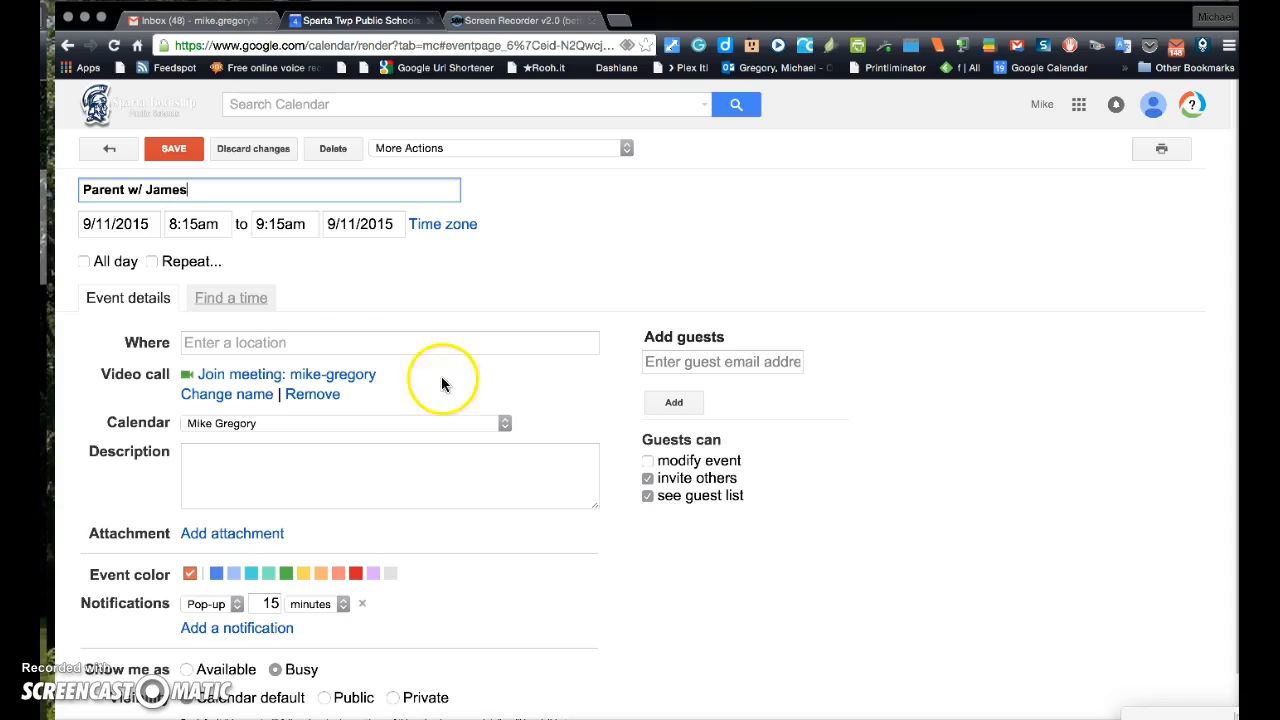
pyautogui.click(675, 362)
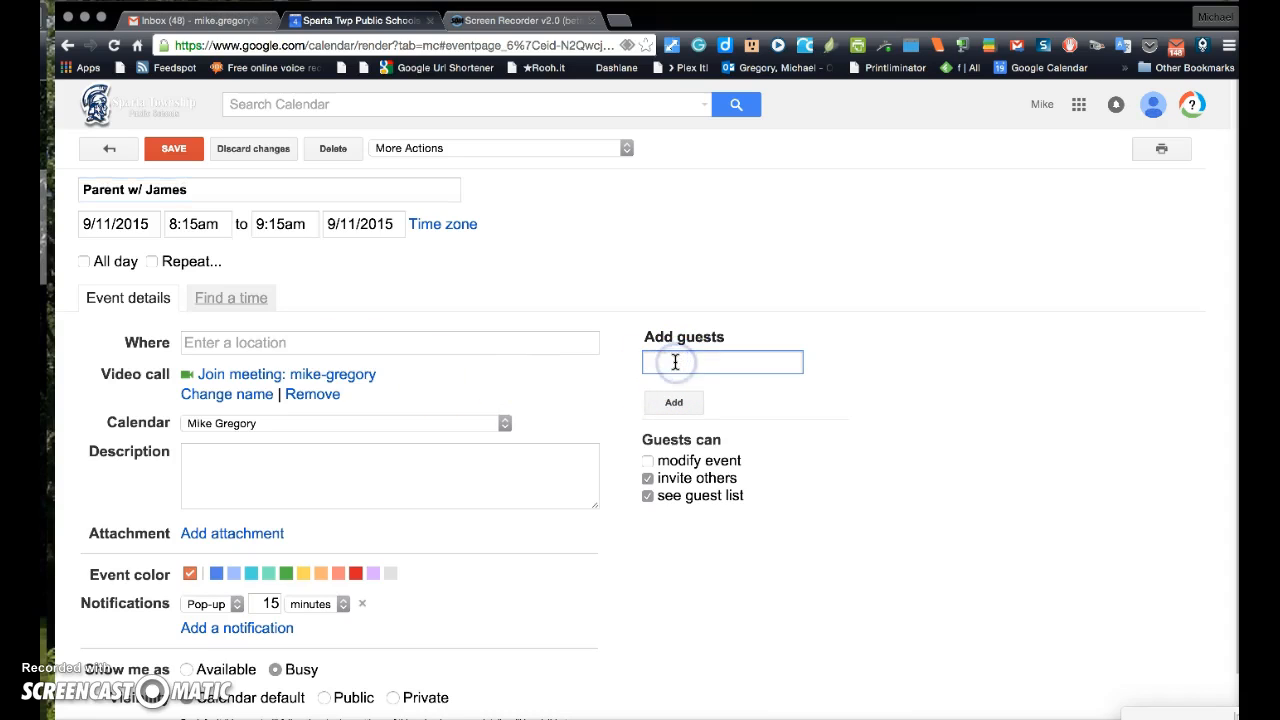
pyautogui.write('riv')
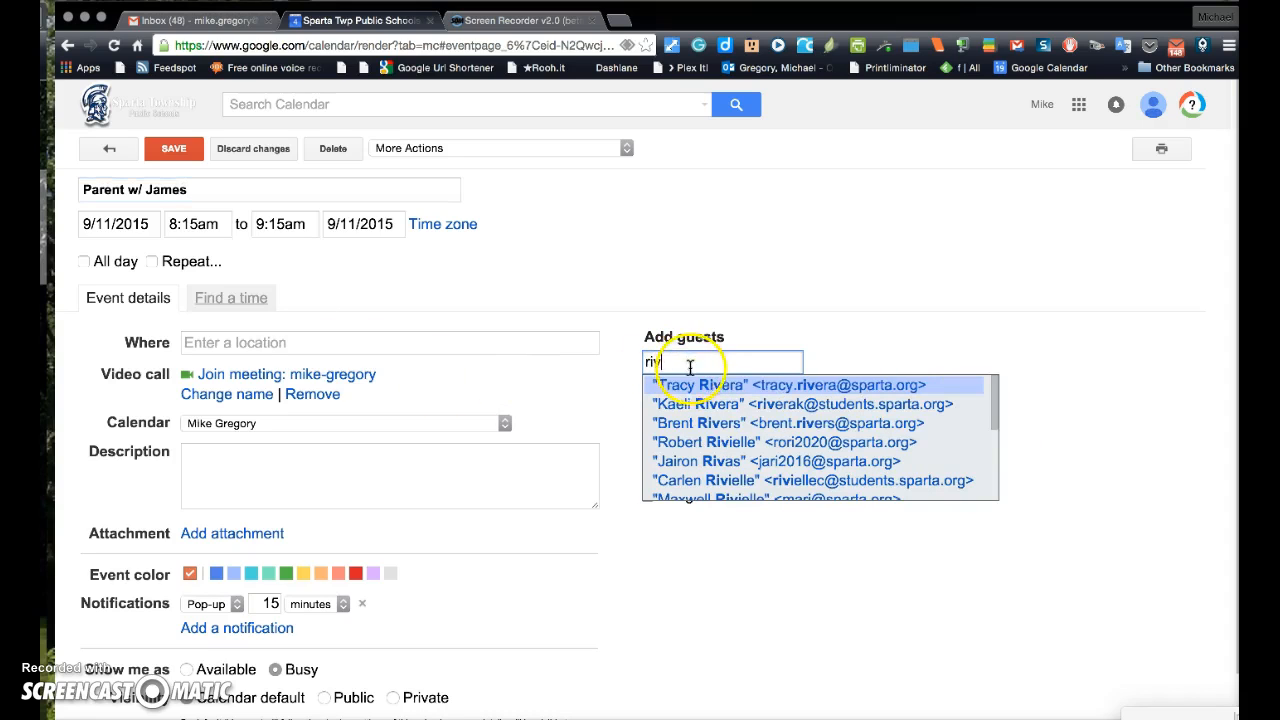
pyautogui.click(700, 386)
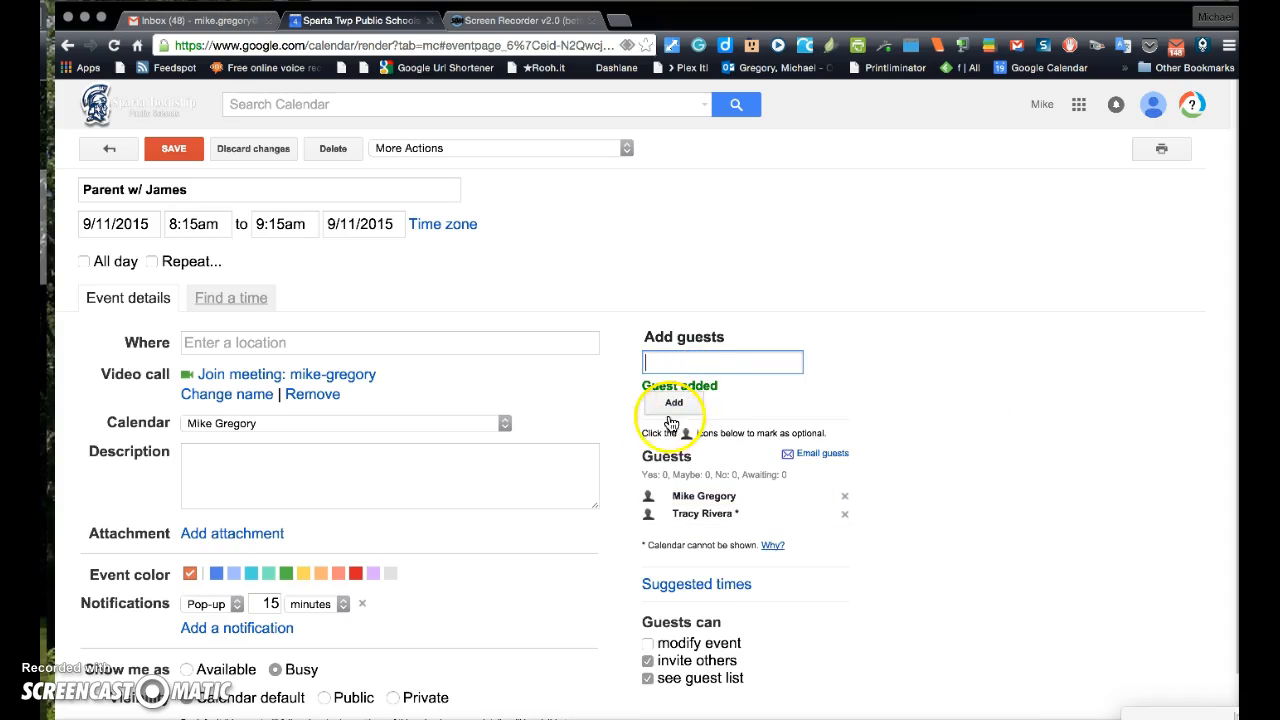
pyautogui.click(173, 149)
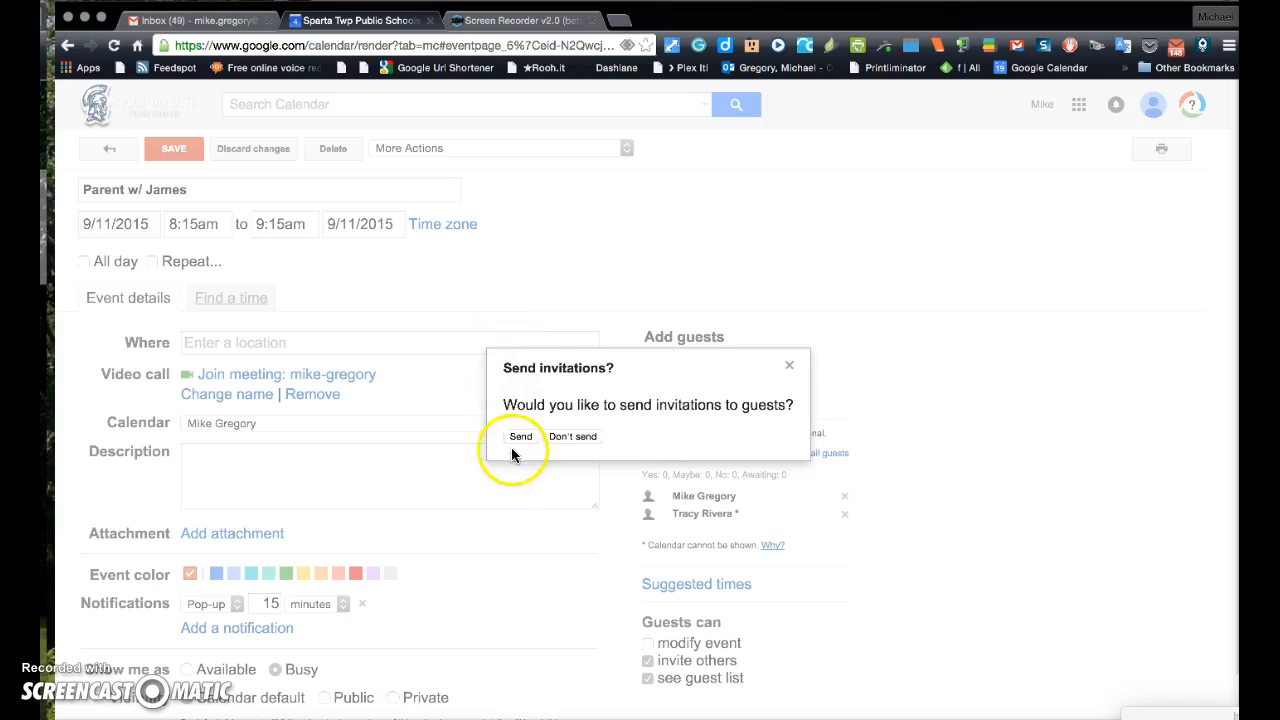
pyautogui.click(568, 436)
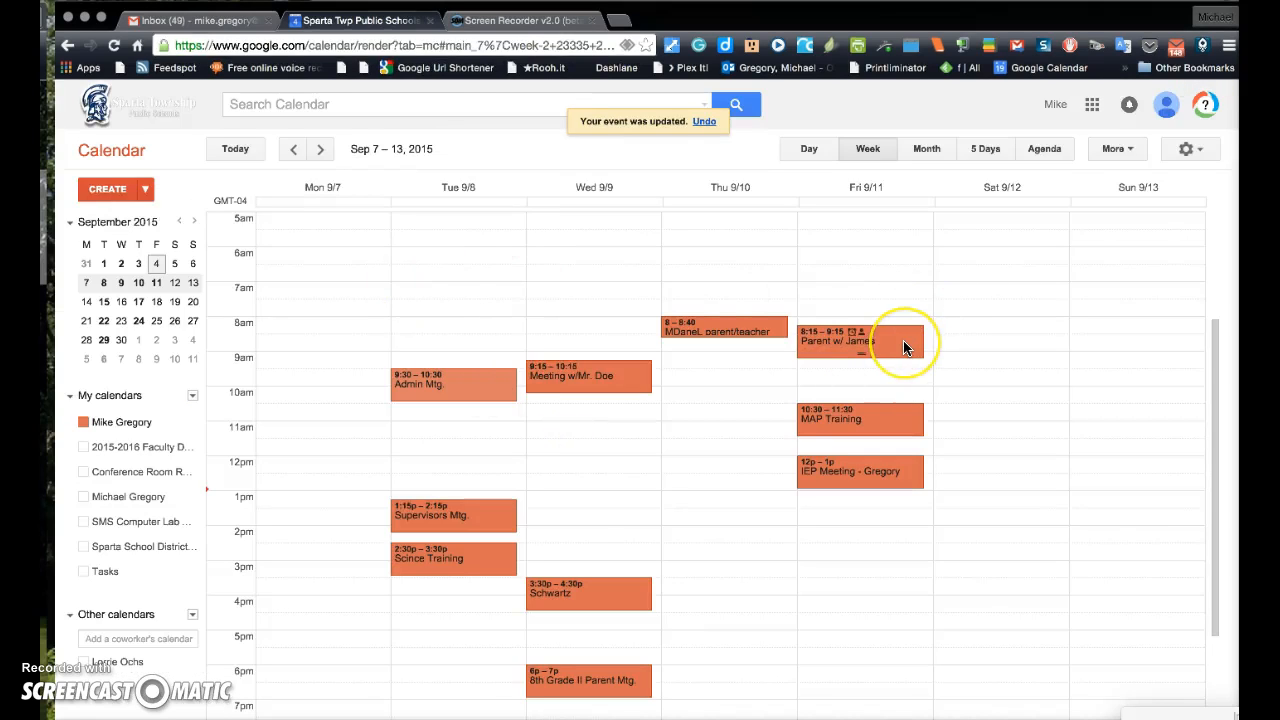
# Step: Delete the Friday 8:15am parent event and update its guests about the cancellation
pyautogui.click(903, 340)
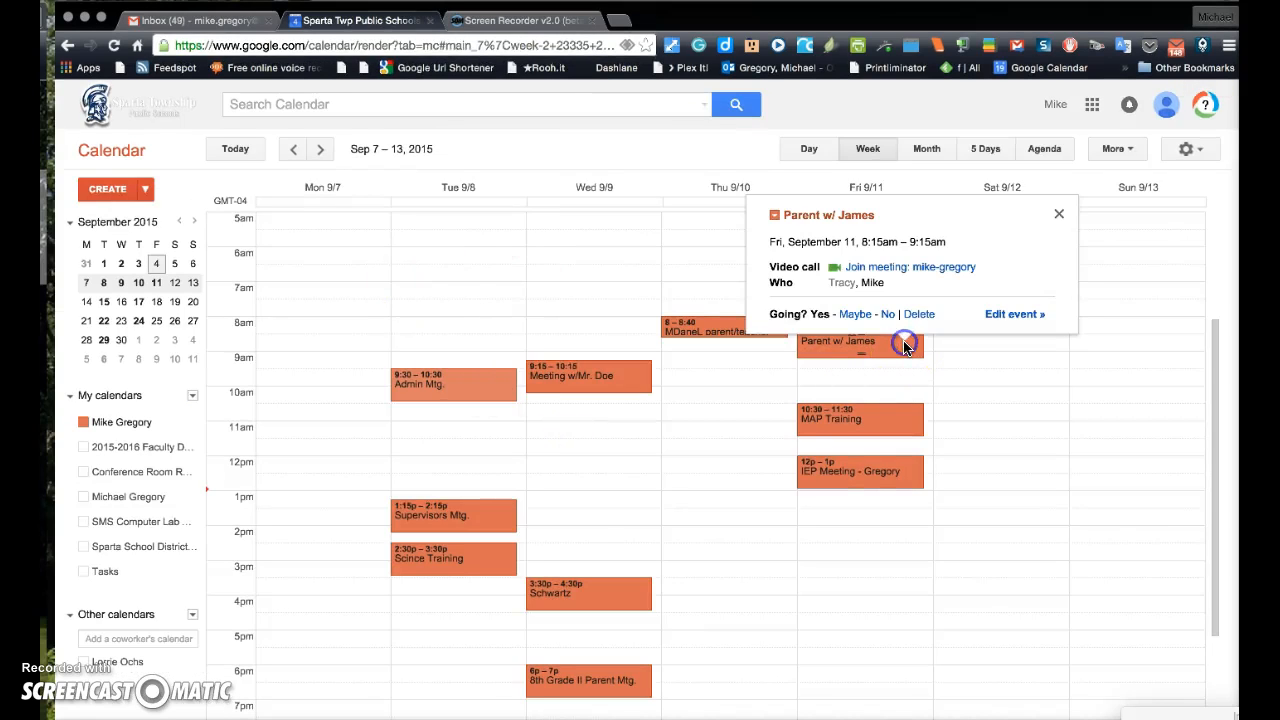
pyautogui.click(918, 316)
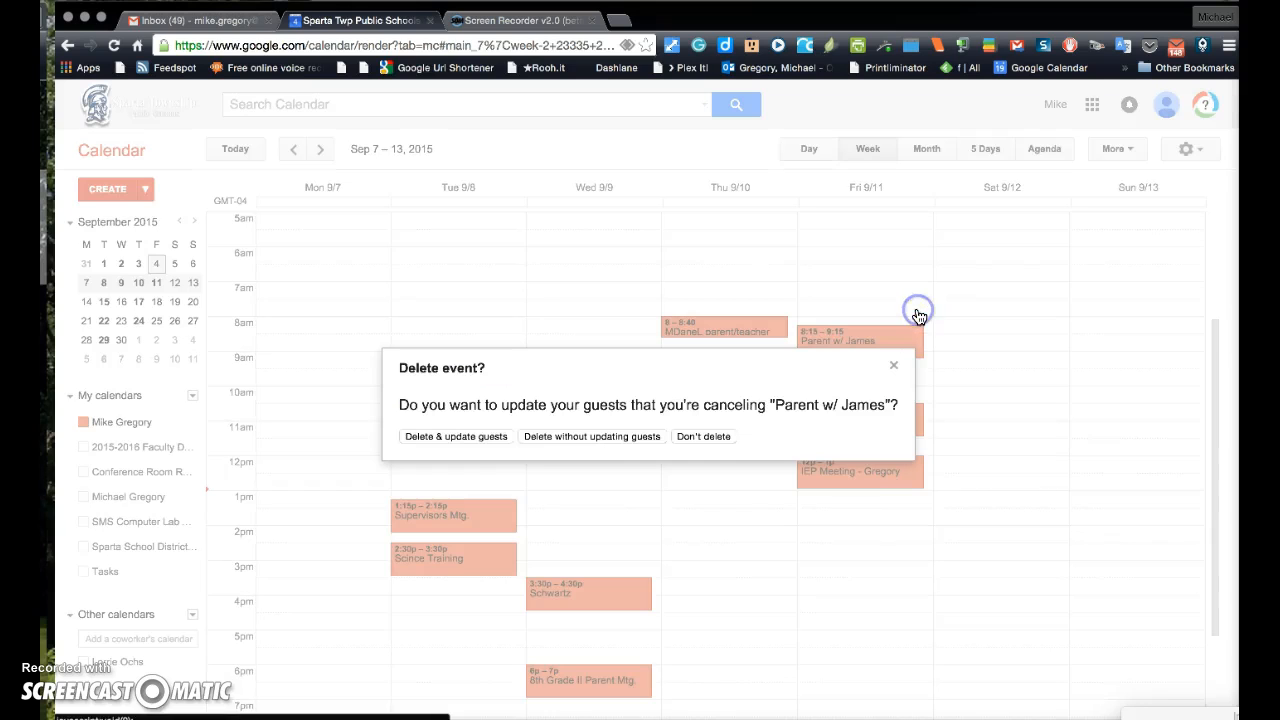
pyautogui.click(440, 436)
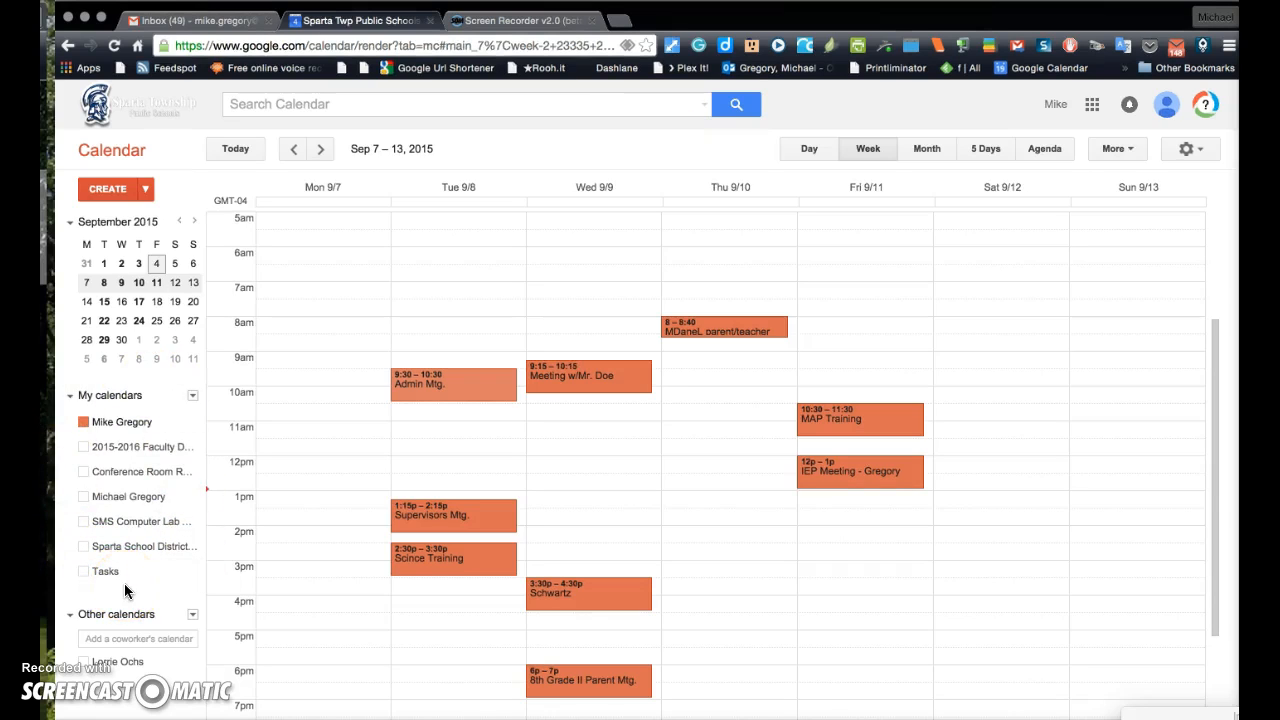
# Step: Display the second personal, 2015-2016 Faculty Dates, Conference Room, SMS Computer Lab and Sparta School District calendars
pyautogui.click(85, 663)
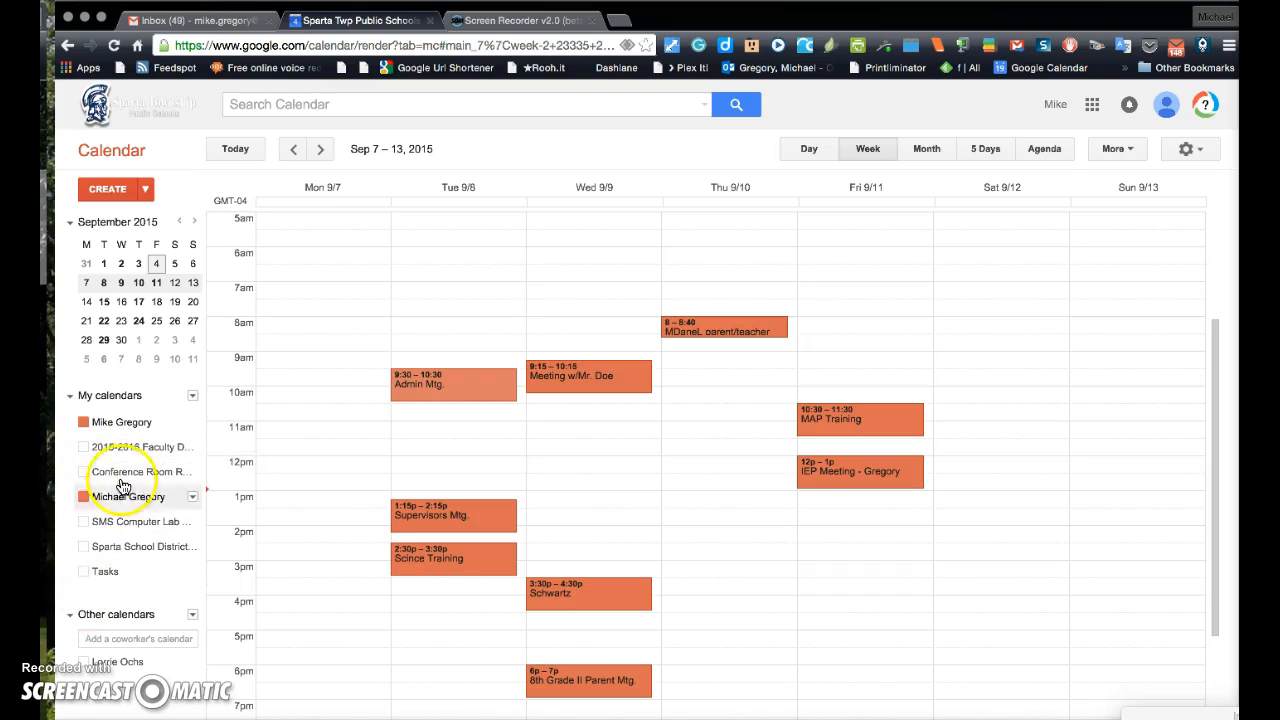
pyautogui.click(145, 450)
pyautogui.click(128, 471)
pyautogui.click(128, 521)
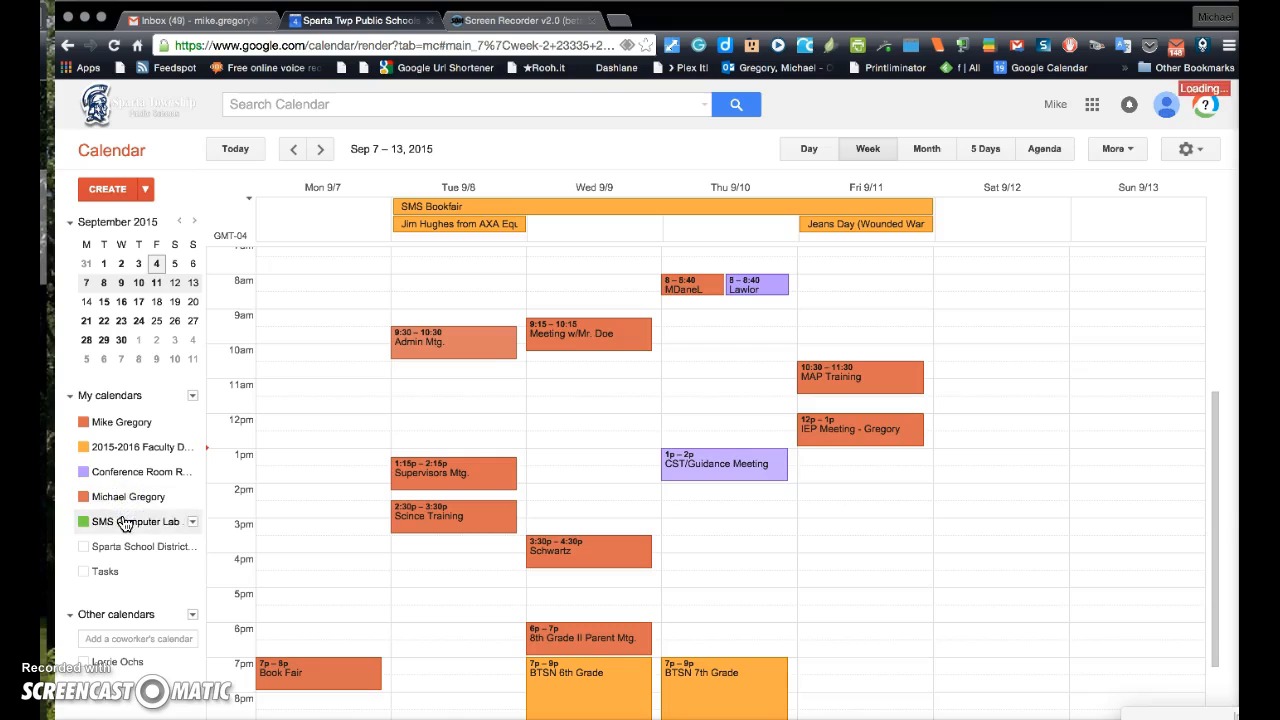
pyautogui.click(124, 550)
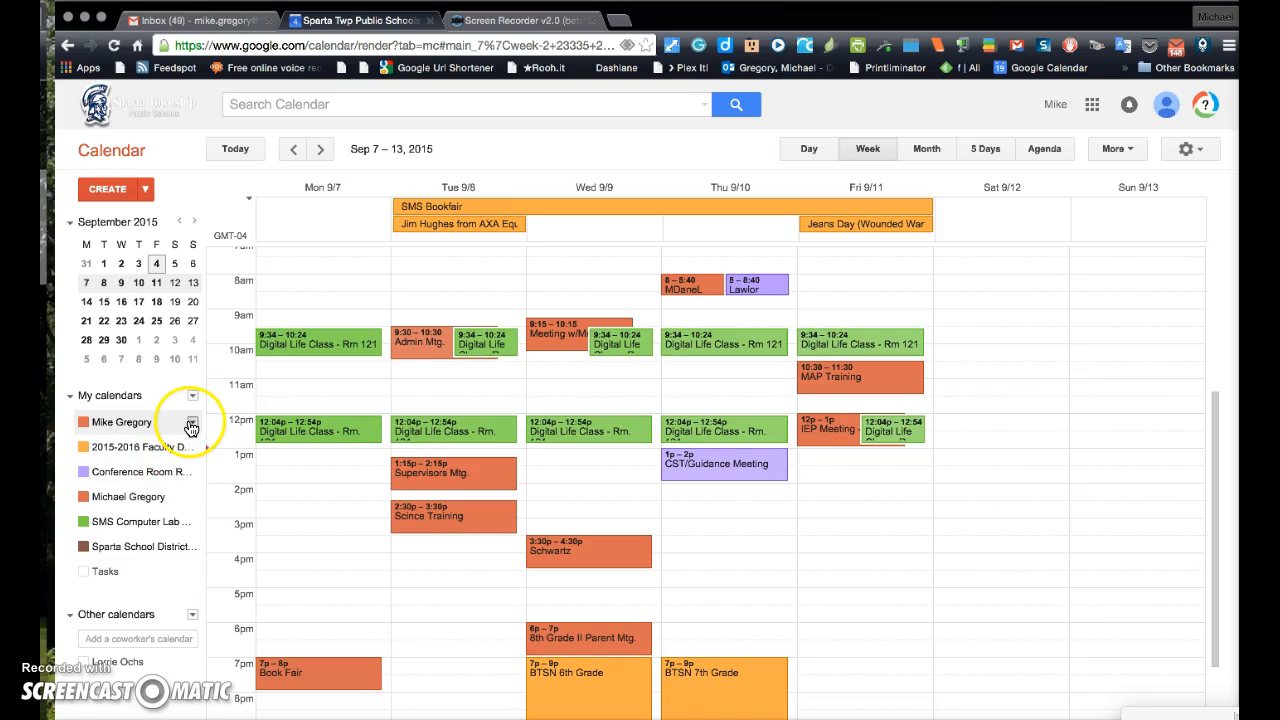
# Step: View the custom color options of the main personal calendar and close them without a change
pyautogui.click(192, 425)
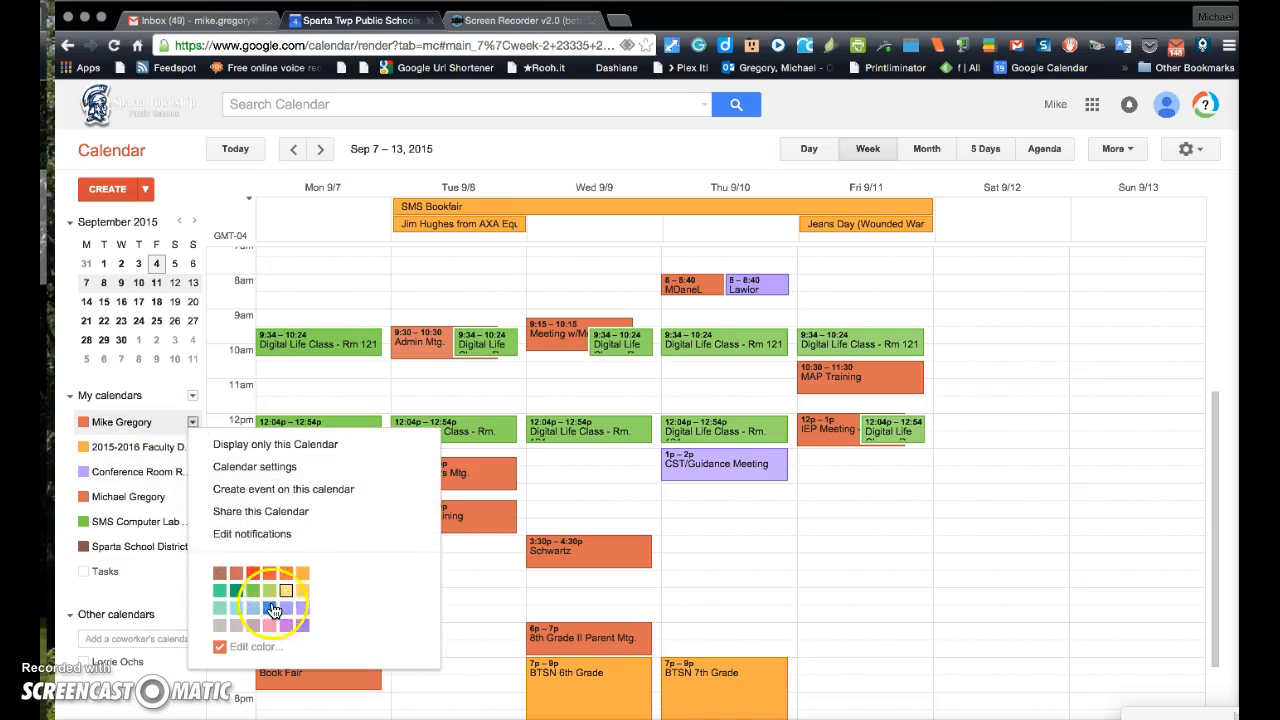
pyautogui.click(263, 648)
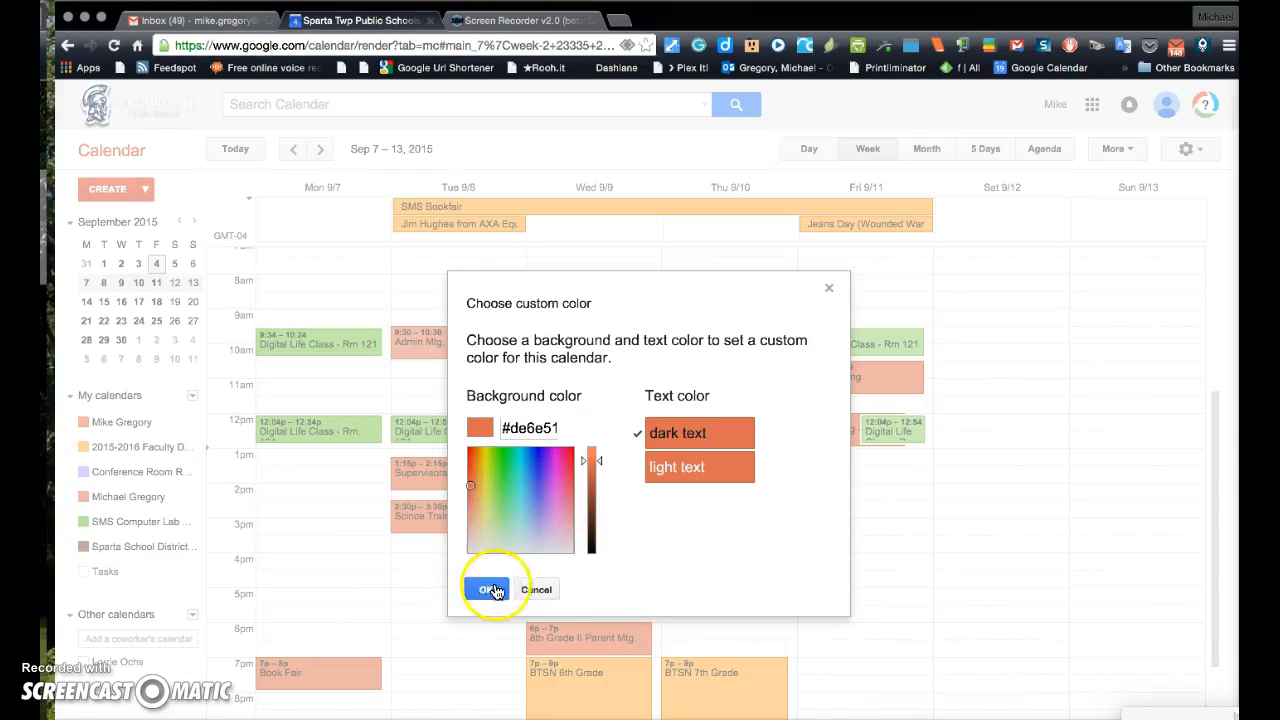
pyautogui.click(538, 589)
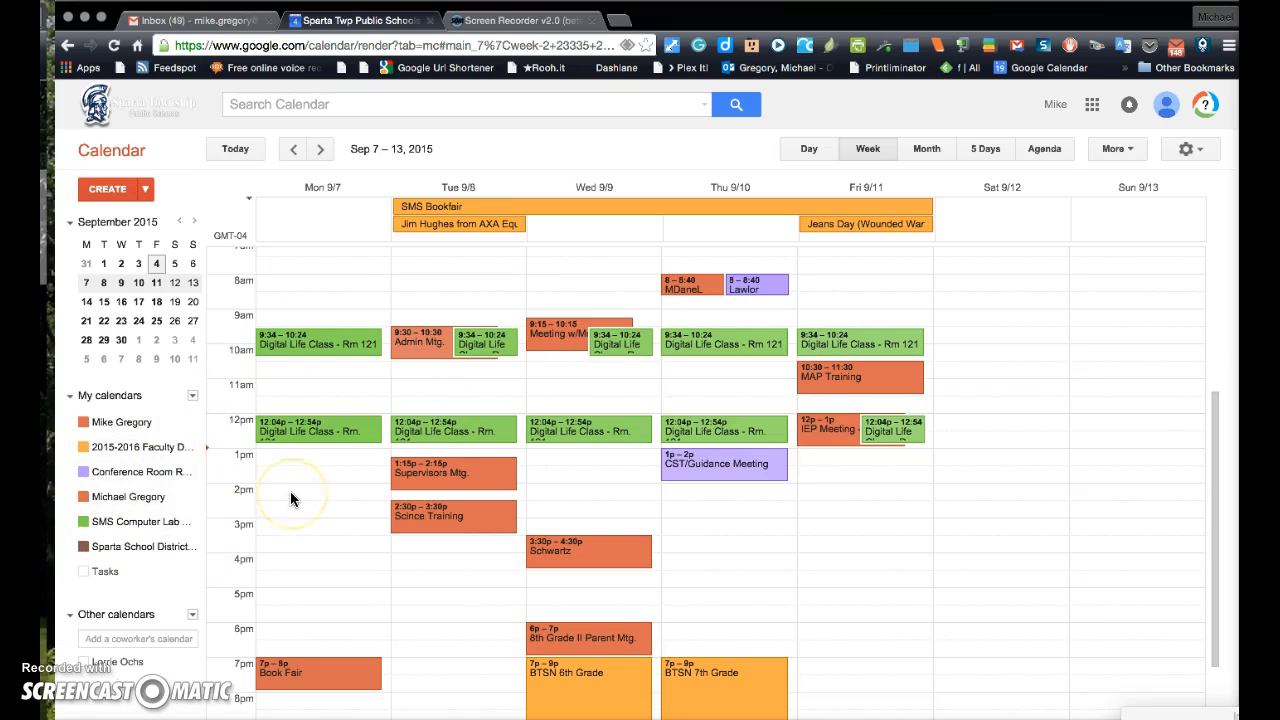
# Step: Hide the 2015-2016 Faculty Dates, second personal, SMS Computer Lab and Sparta School District calendars
pyautogui.click(98, 447)
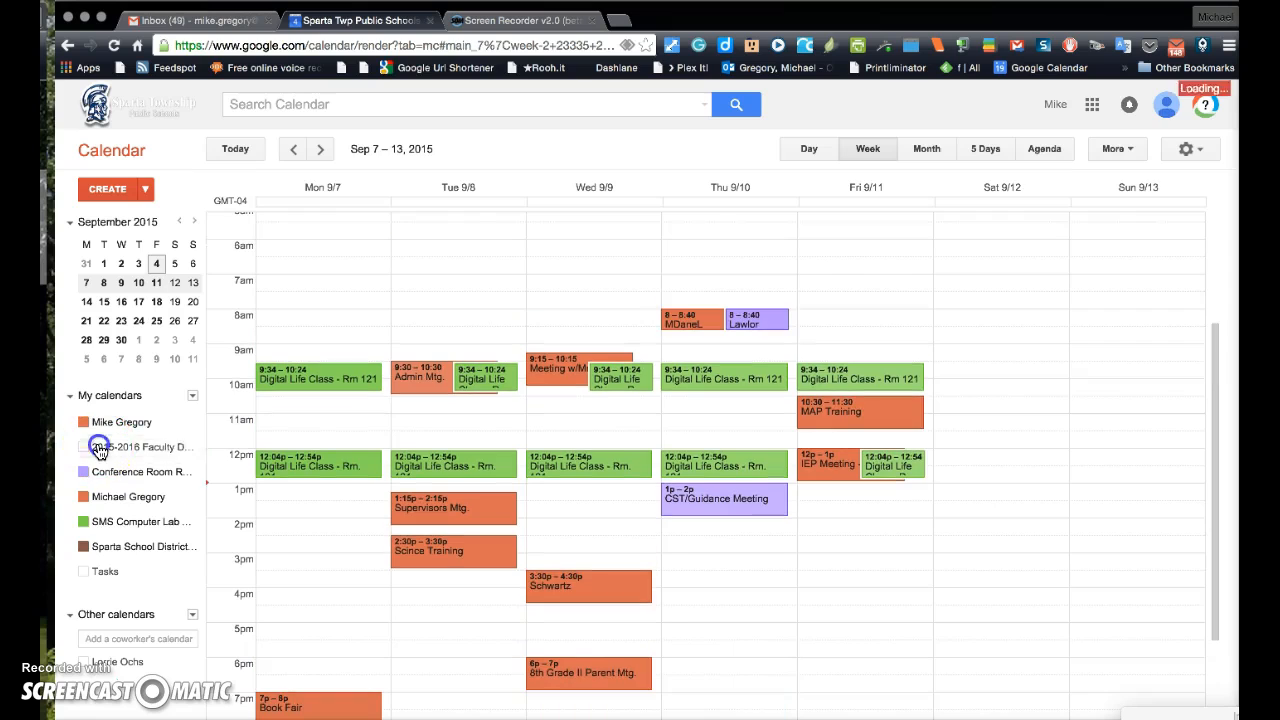
pyautogui.click(100, 497)
pyautogui.click(104, 524)
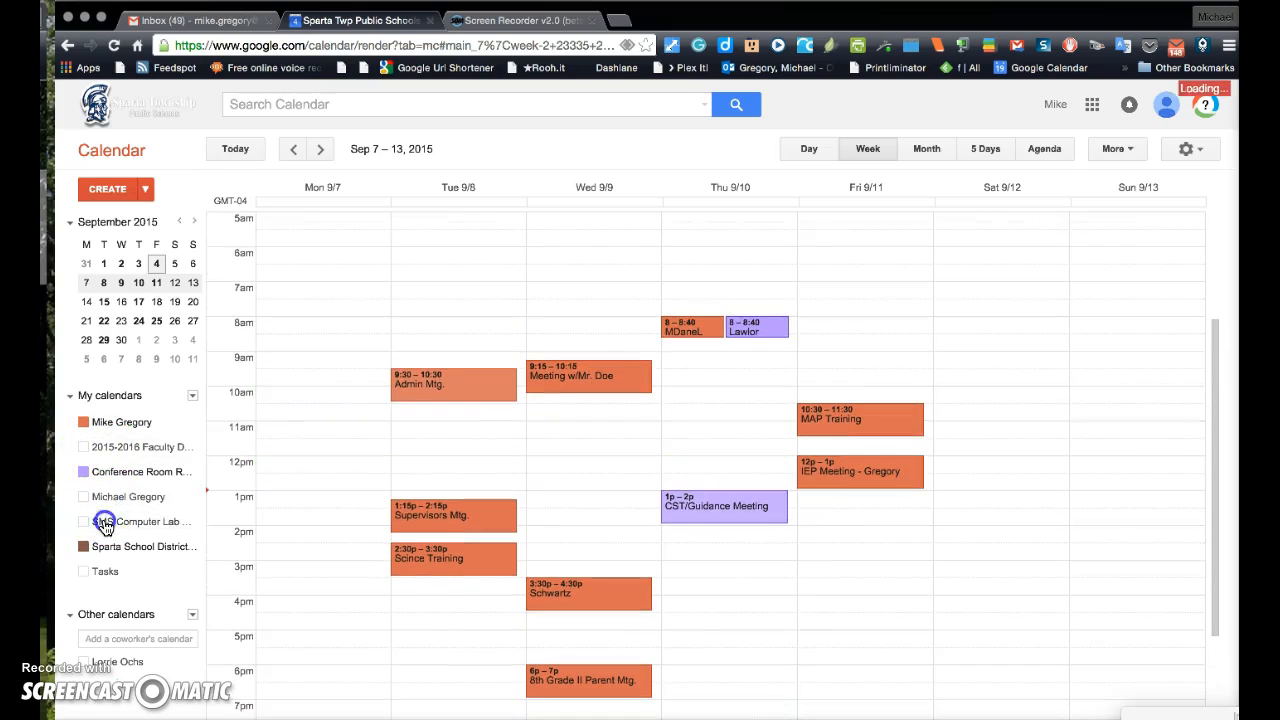
pyautogui.click(100, 546)
pyautogui.click(150, 528)
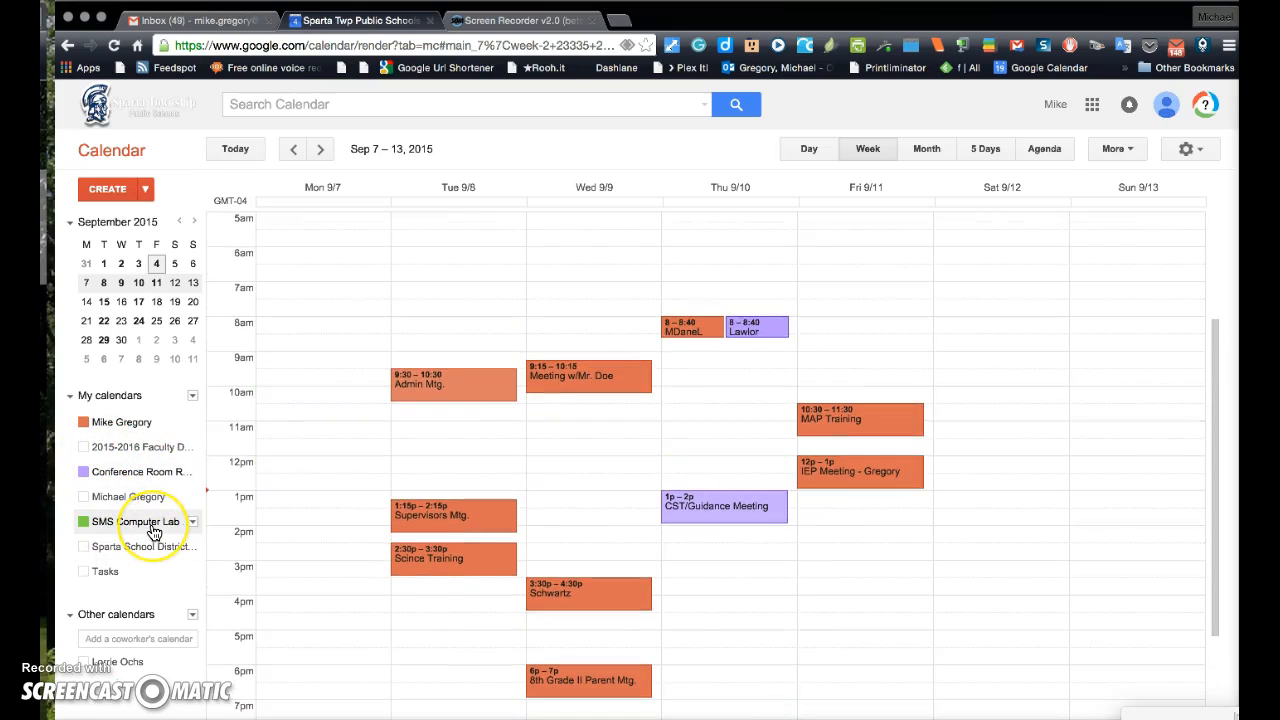
pyautogui.click(150, 528)
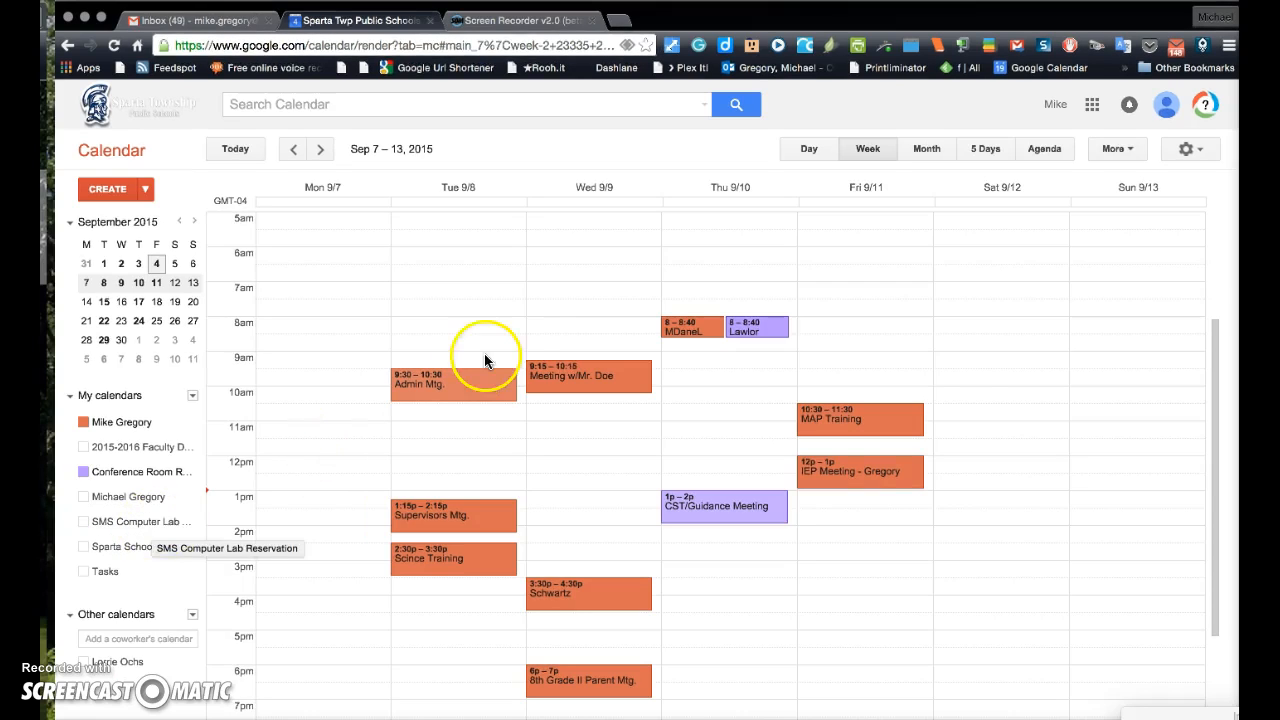
# Step: Start an event on Fri, September 11, 8am – 9am titled "Parent Mtg. -" with the parent's name and the staff member's surname in parentheses
pyautogui.click(833, 324)
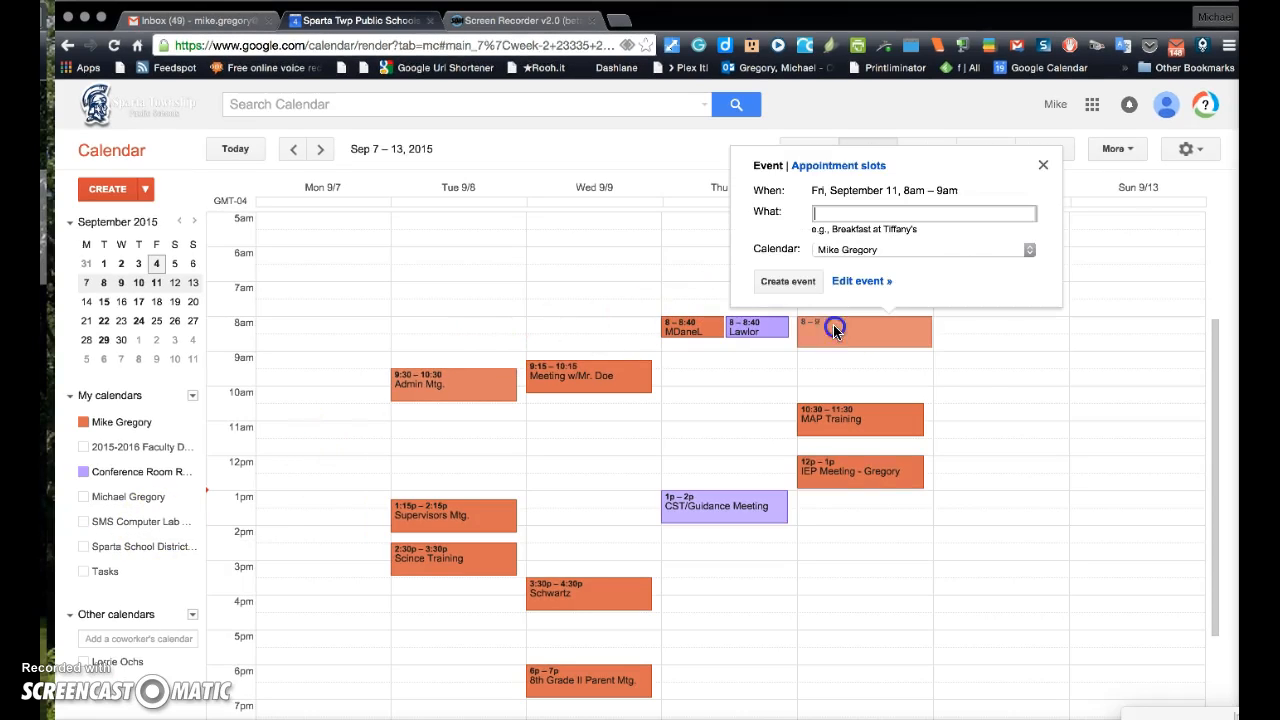
pyautogui.write('Parent Mtg. - Mr. SMith')
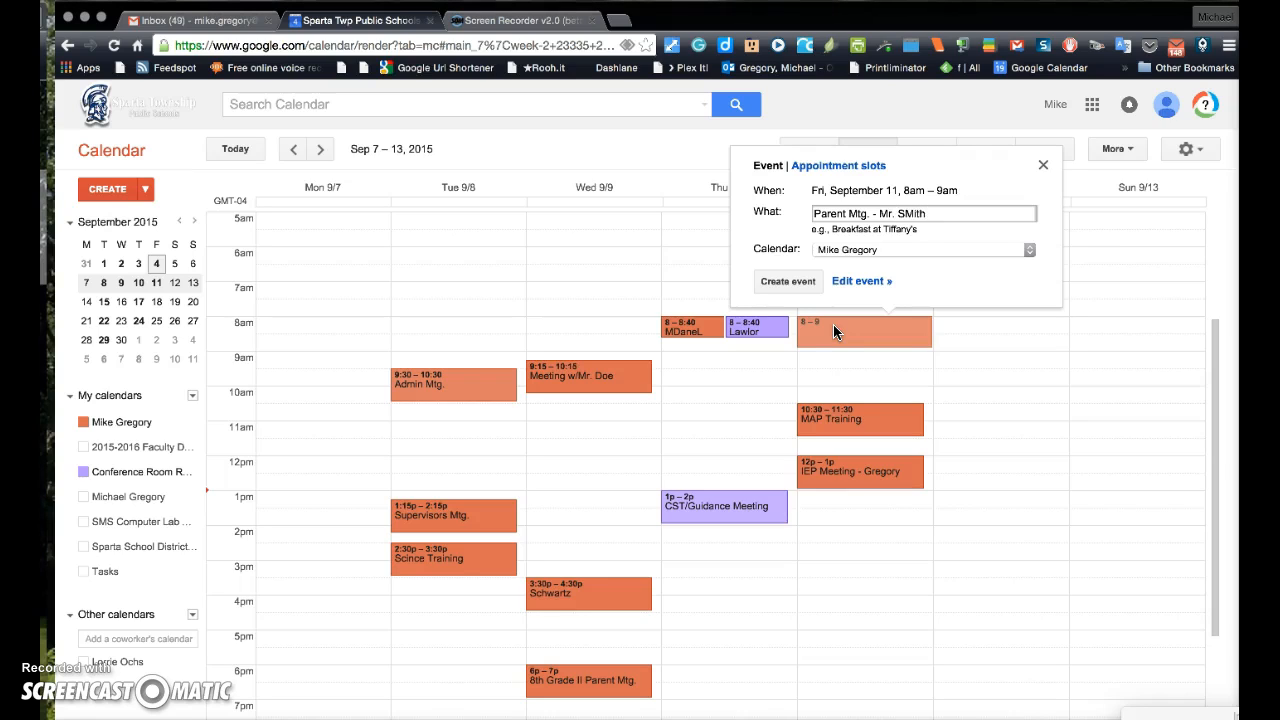
pyautogui.press('BackSpace')
pyautogui.press('Left')
pyautogui.press('Left')
pyautogui.press('Left')
pyautogui.press('BackSpace')
pyautogui.write('m')
pyautogui.press('End')
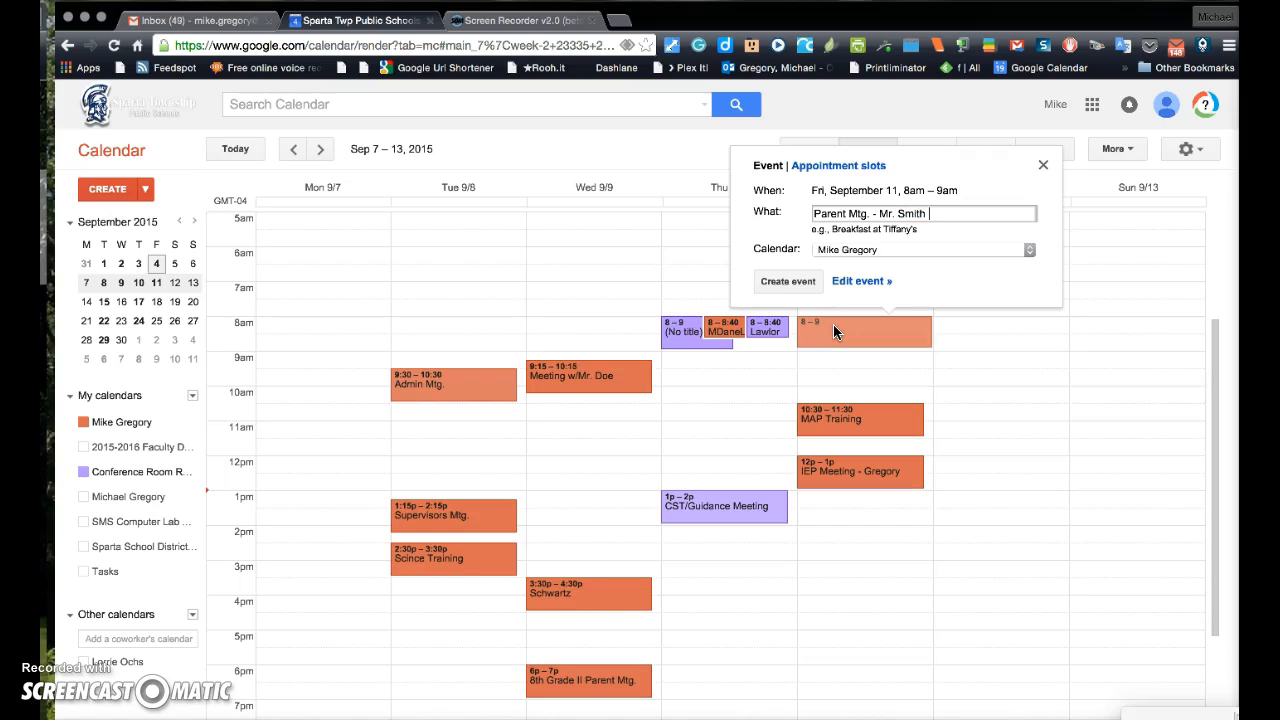
pyautogui.write('(Gregory')
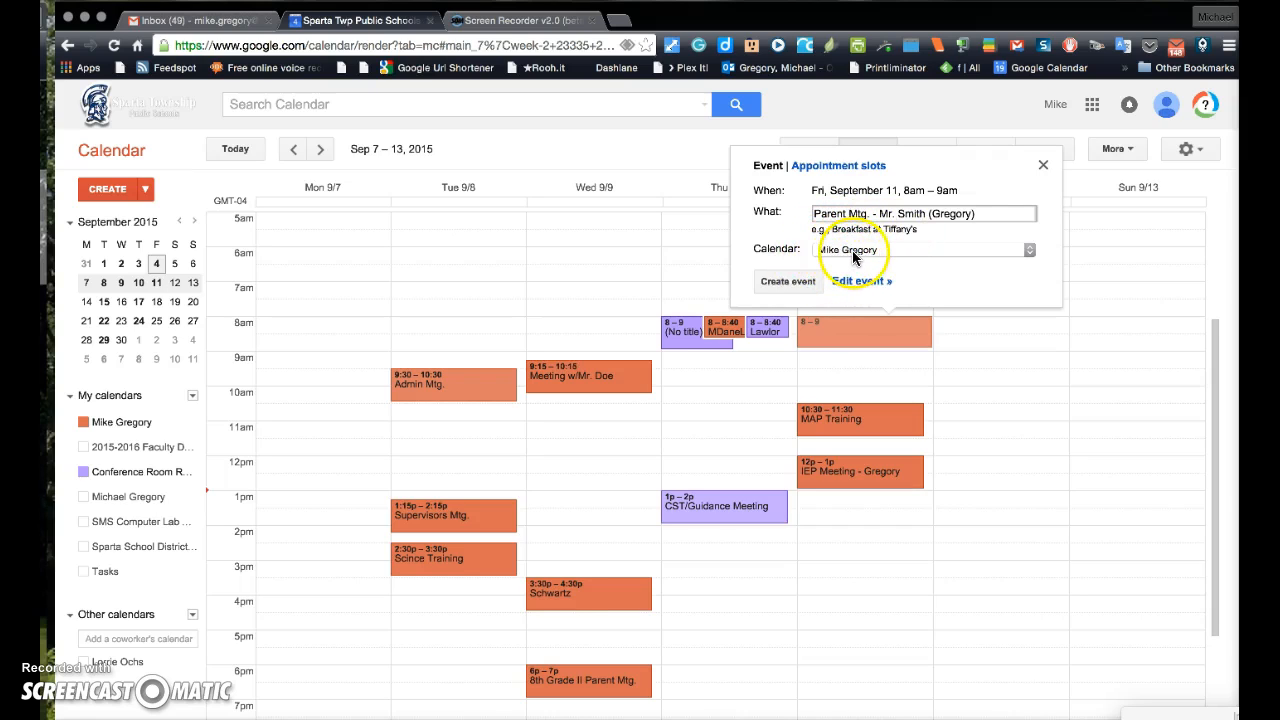
# Step: Assign the Friday parent meeting to the Conference Room Reservation calendar and open its full event details
pyautogui.click(1029, 253)
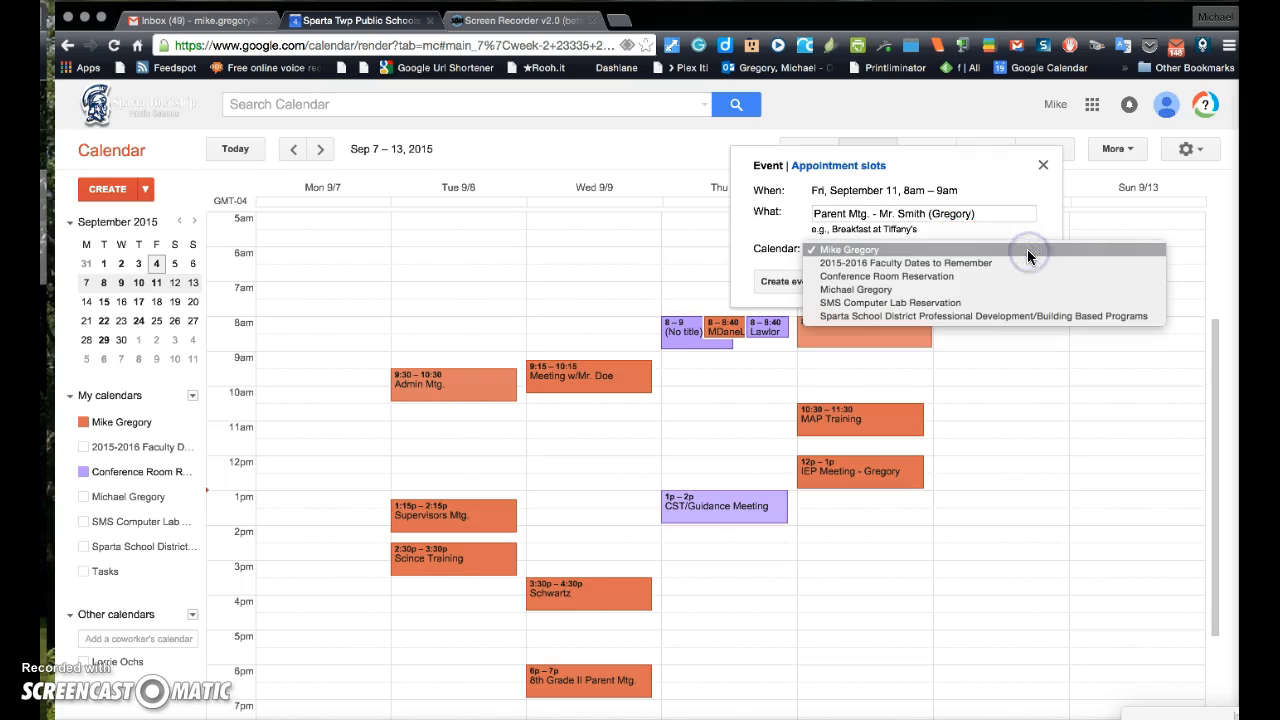
pyautogui.click(906, 277)
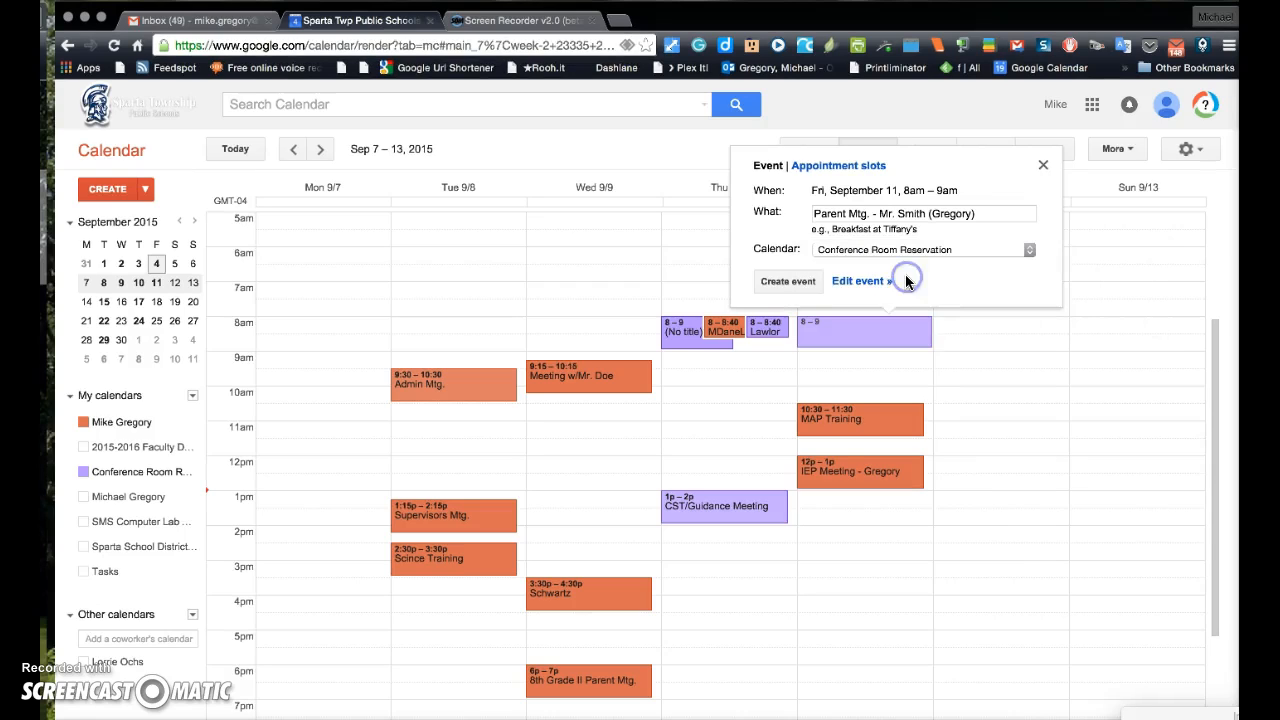
pyautogui.click(860, 283)
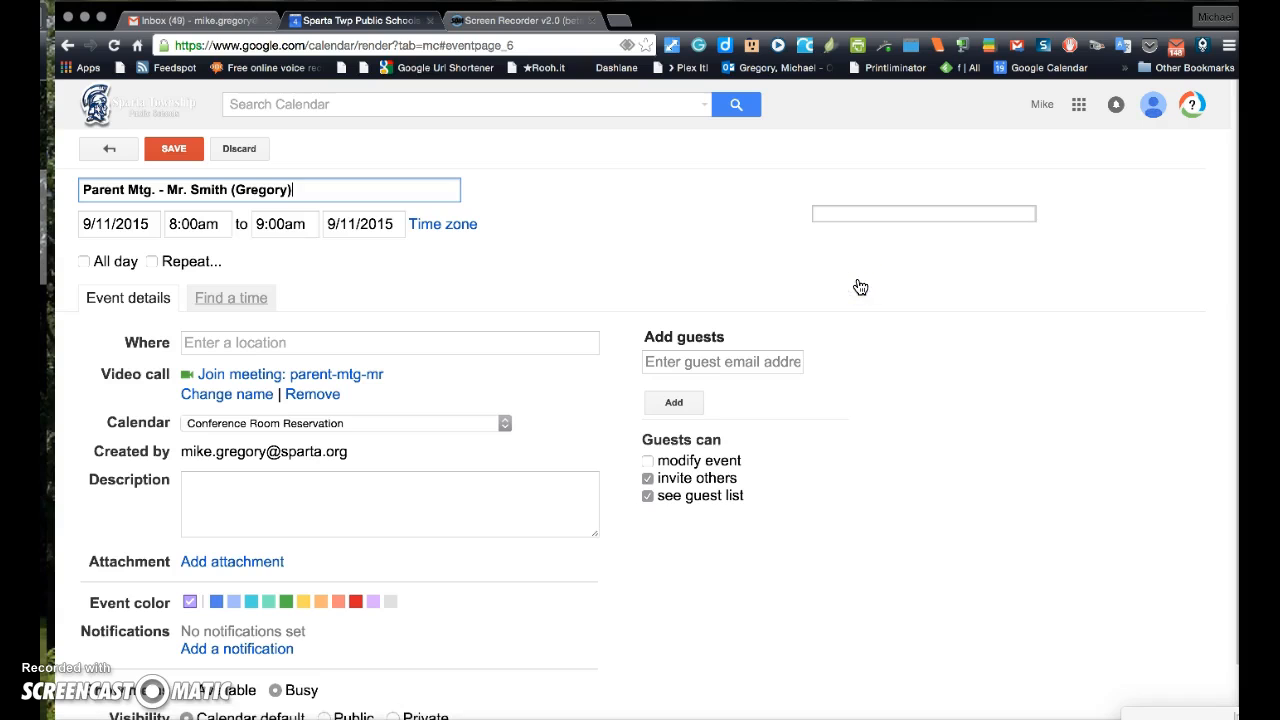
# Step: Add three staff members as guests of the parent meeting, finding each by name among the suggested contacts
pyautogui.click(707, 363)
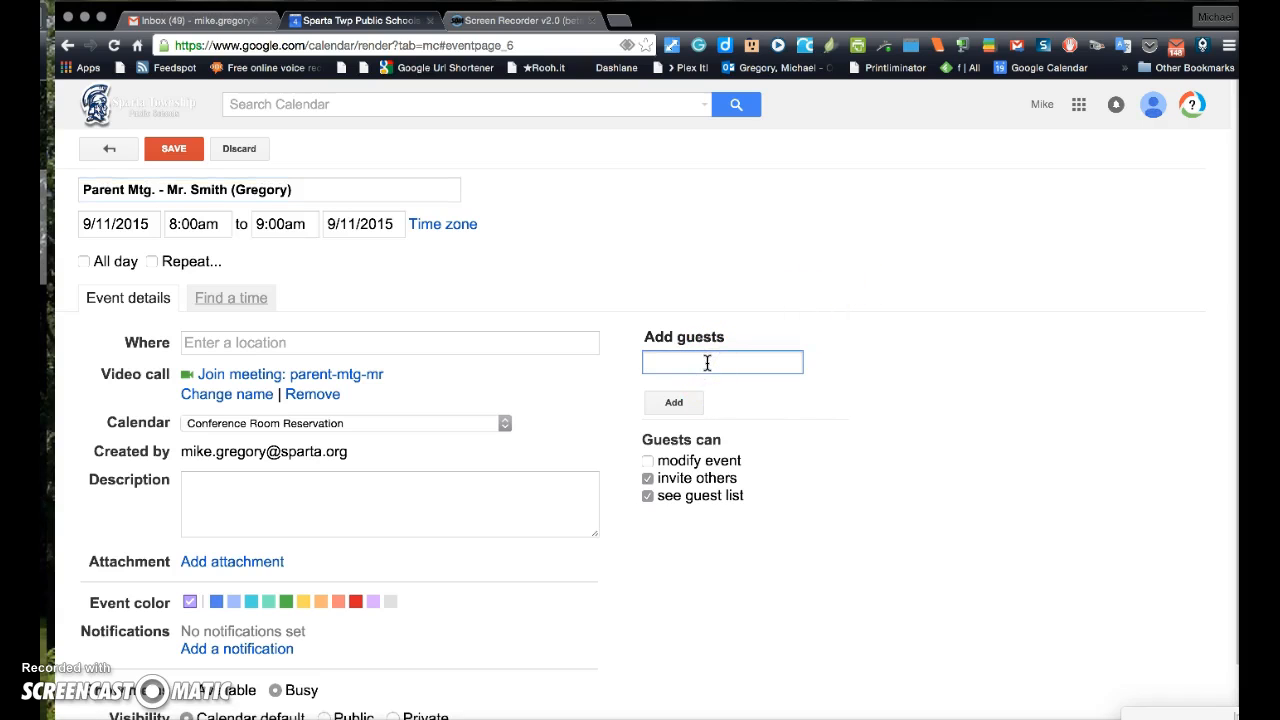
pyautogui.write('Davis')
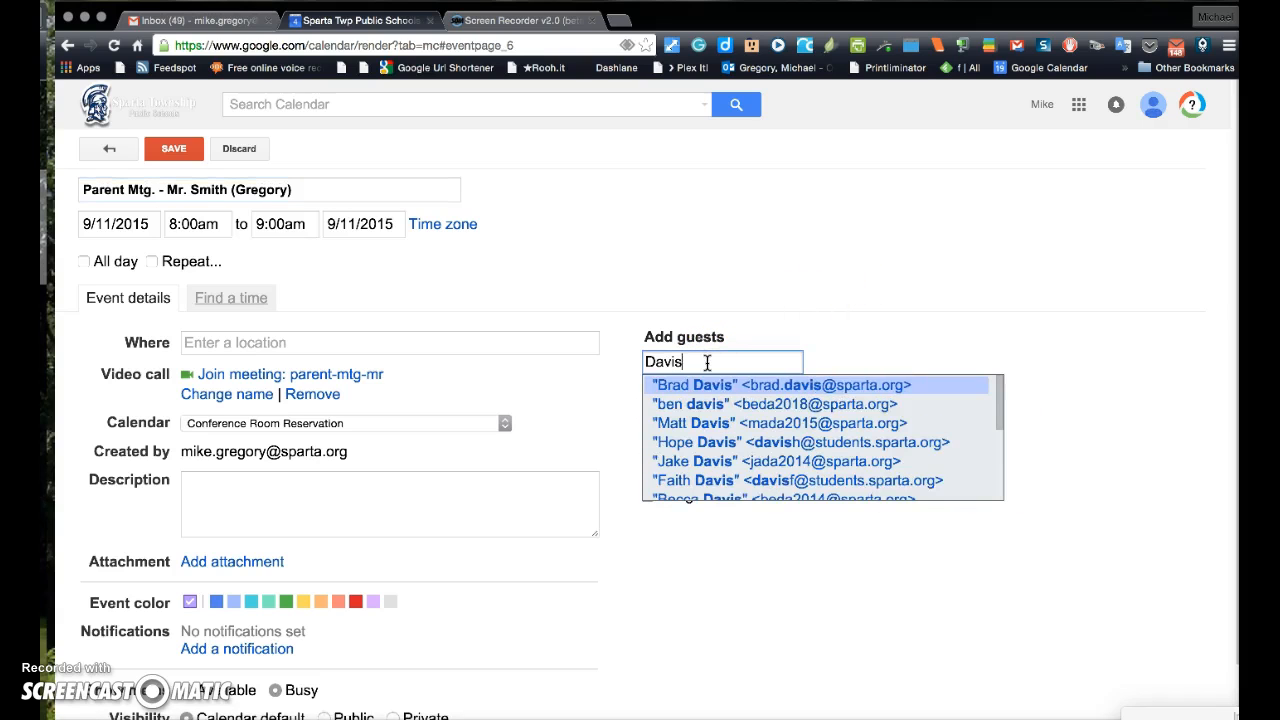
pyautogui.press('Return')
pyautogui.write('Rivera')
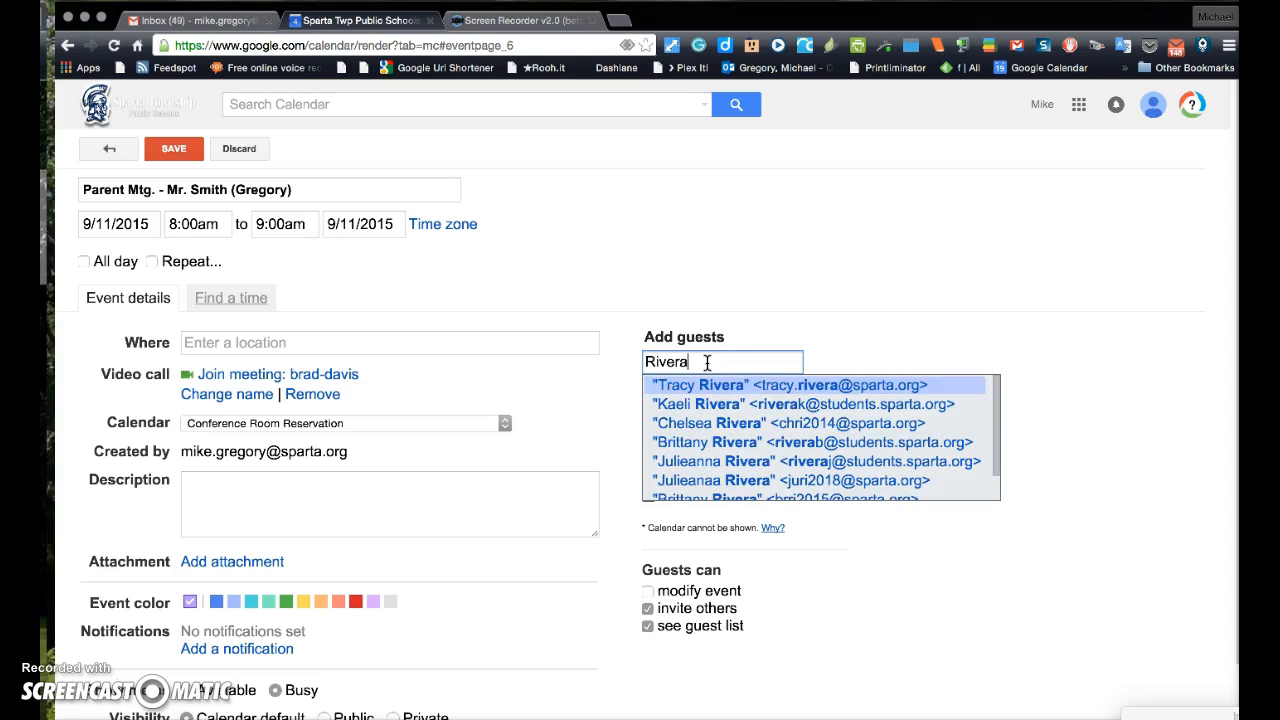
pyautogui.press('Return')
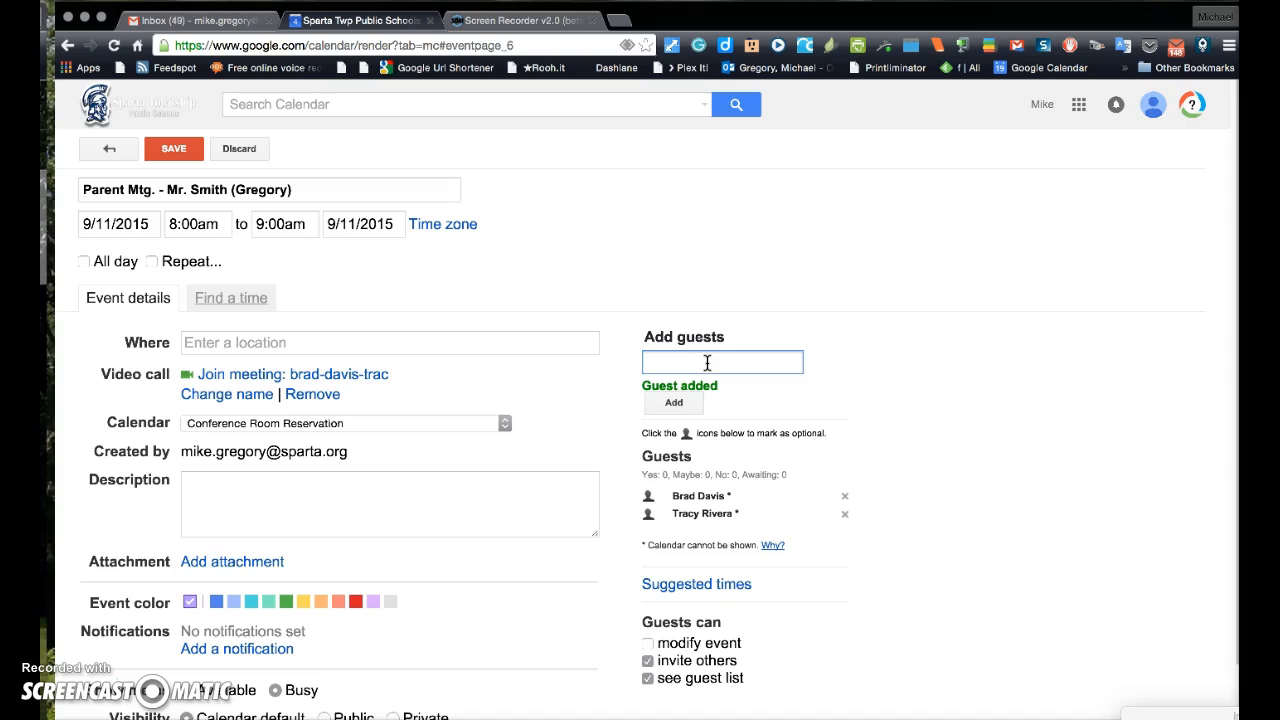
pyautogui.write('Gul')
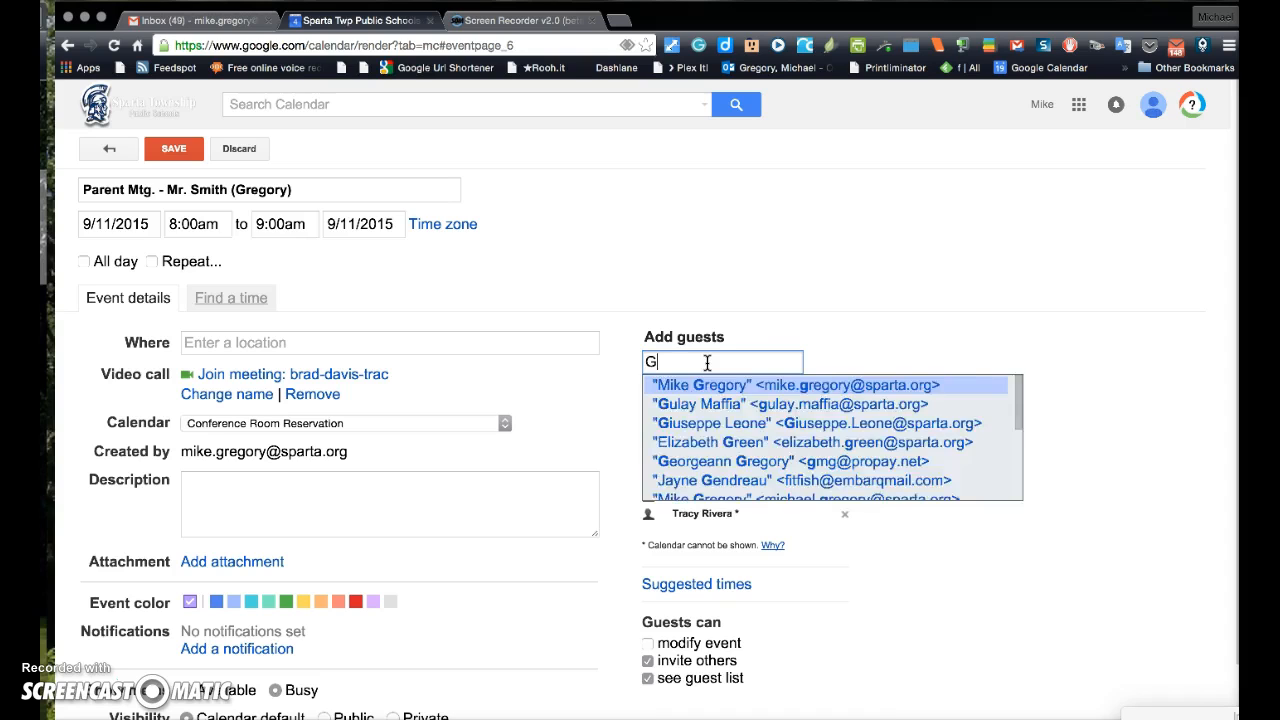
pyautogui.click(740, 384)
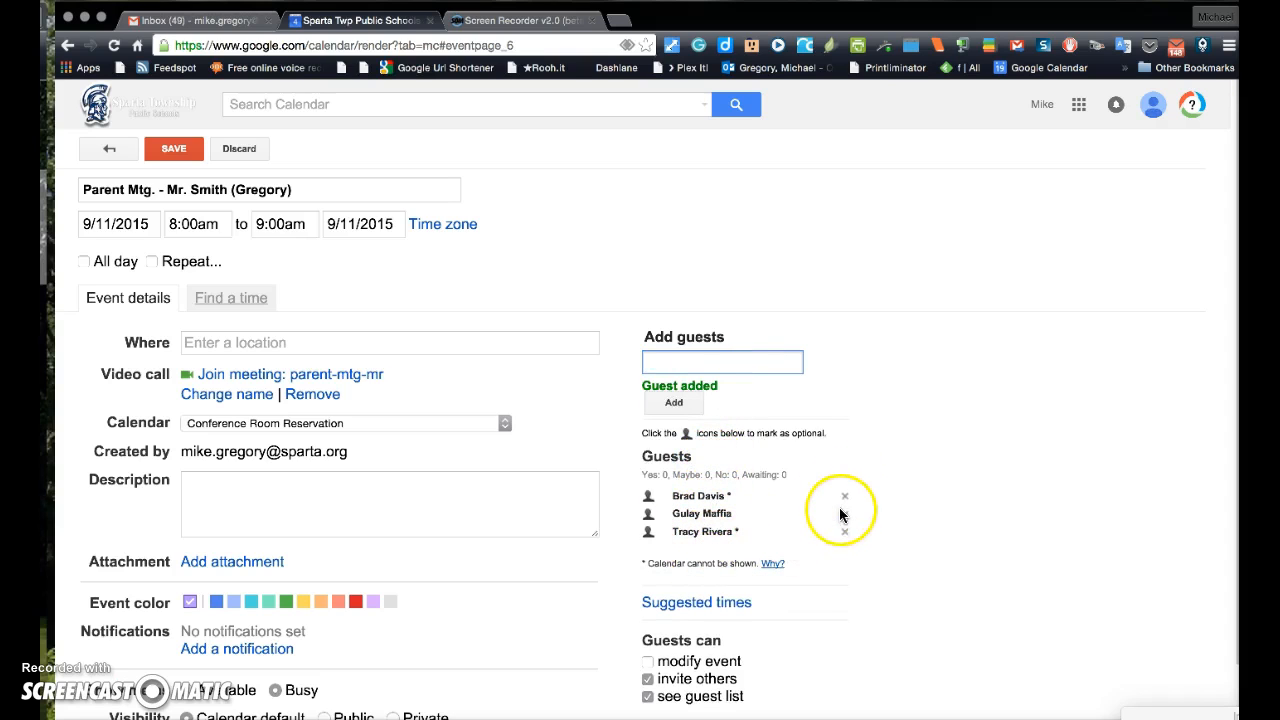
# Step: Save the parent meeting without sending invitations to its guests, and hide the Tasks calendar
pyautogui.click(170, 150)
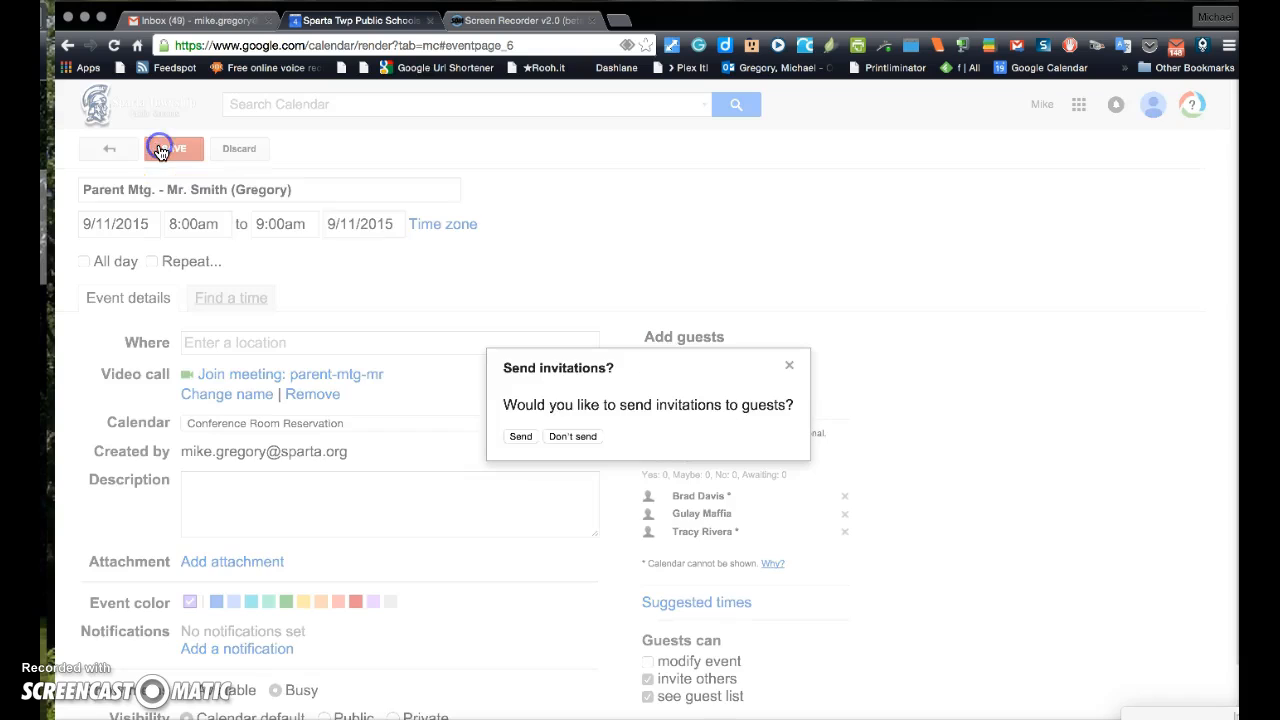
pyautogui.click(555, 436)
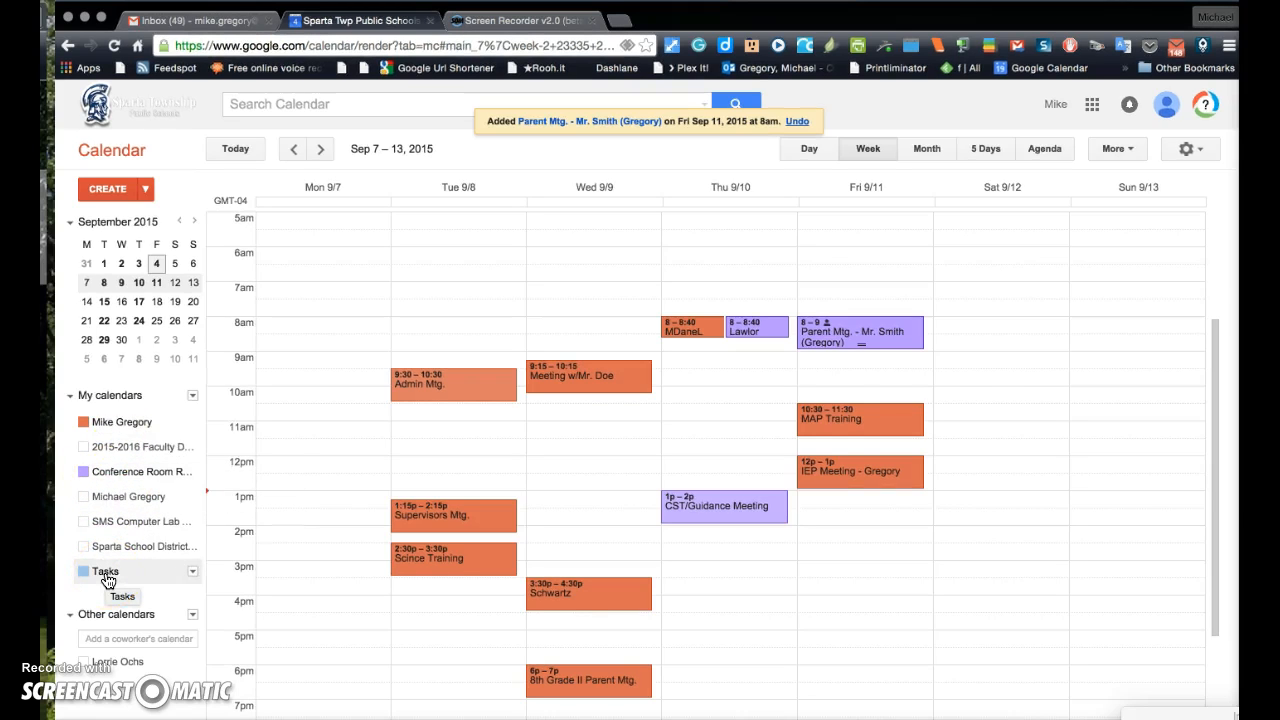
pyautogui.click(107, 578)
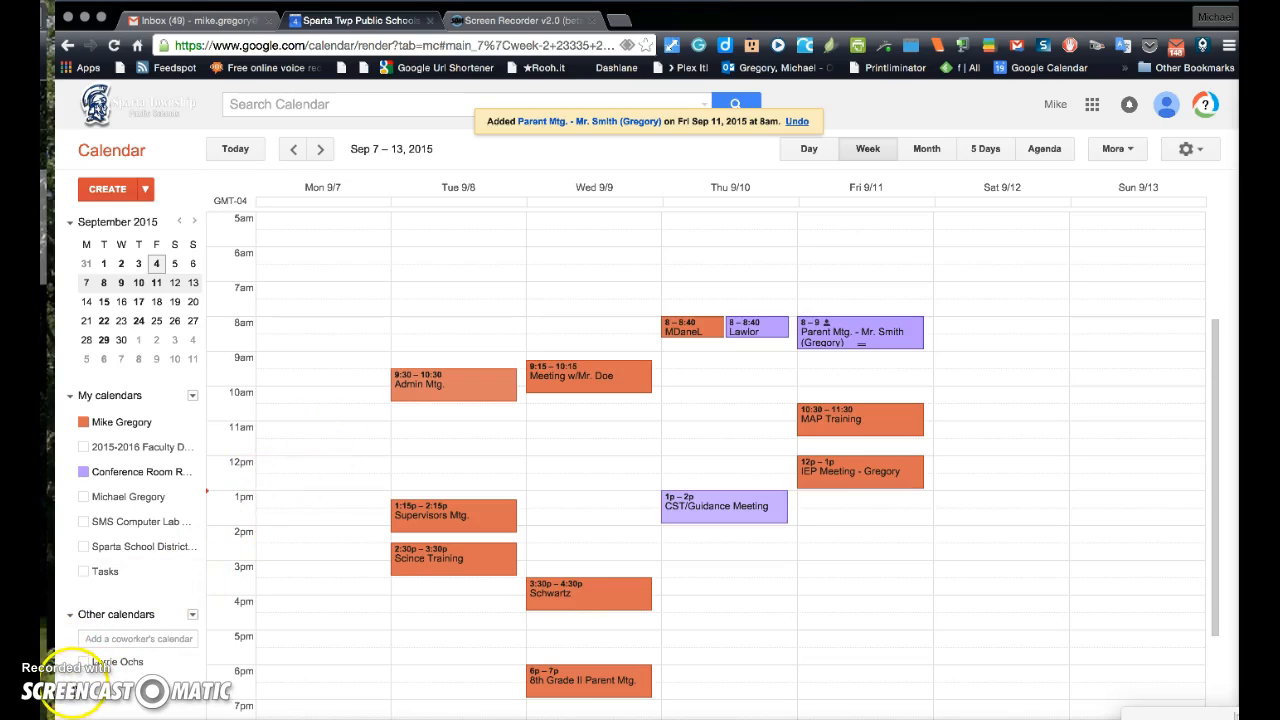